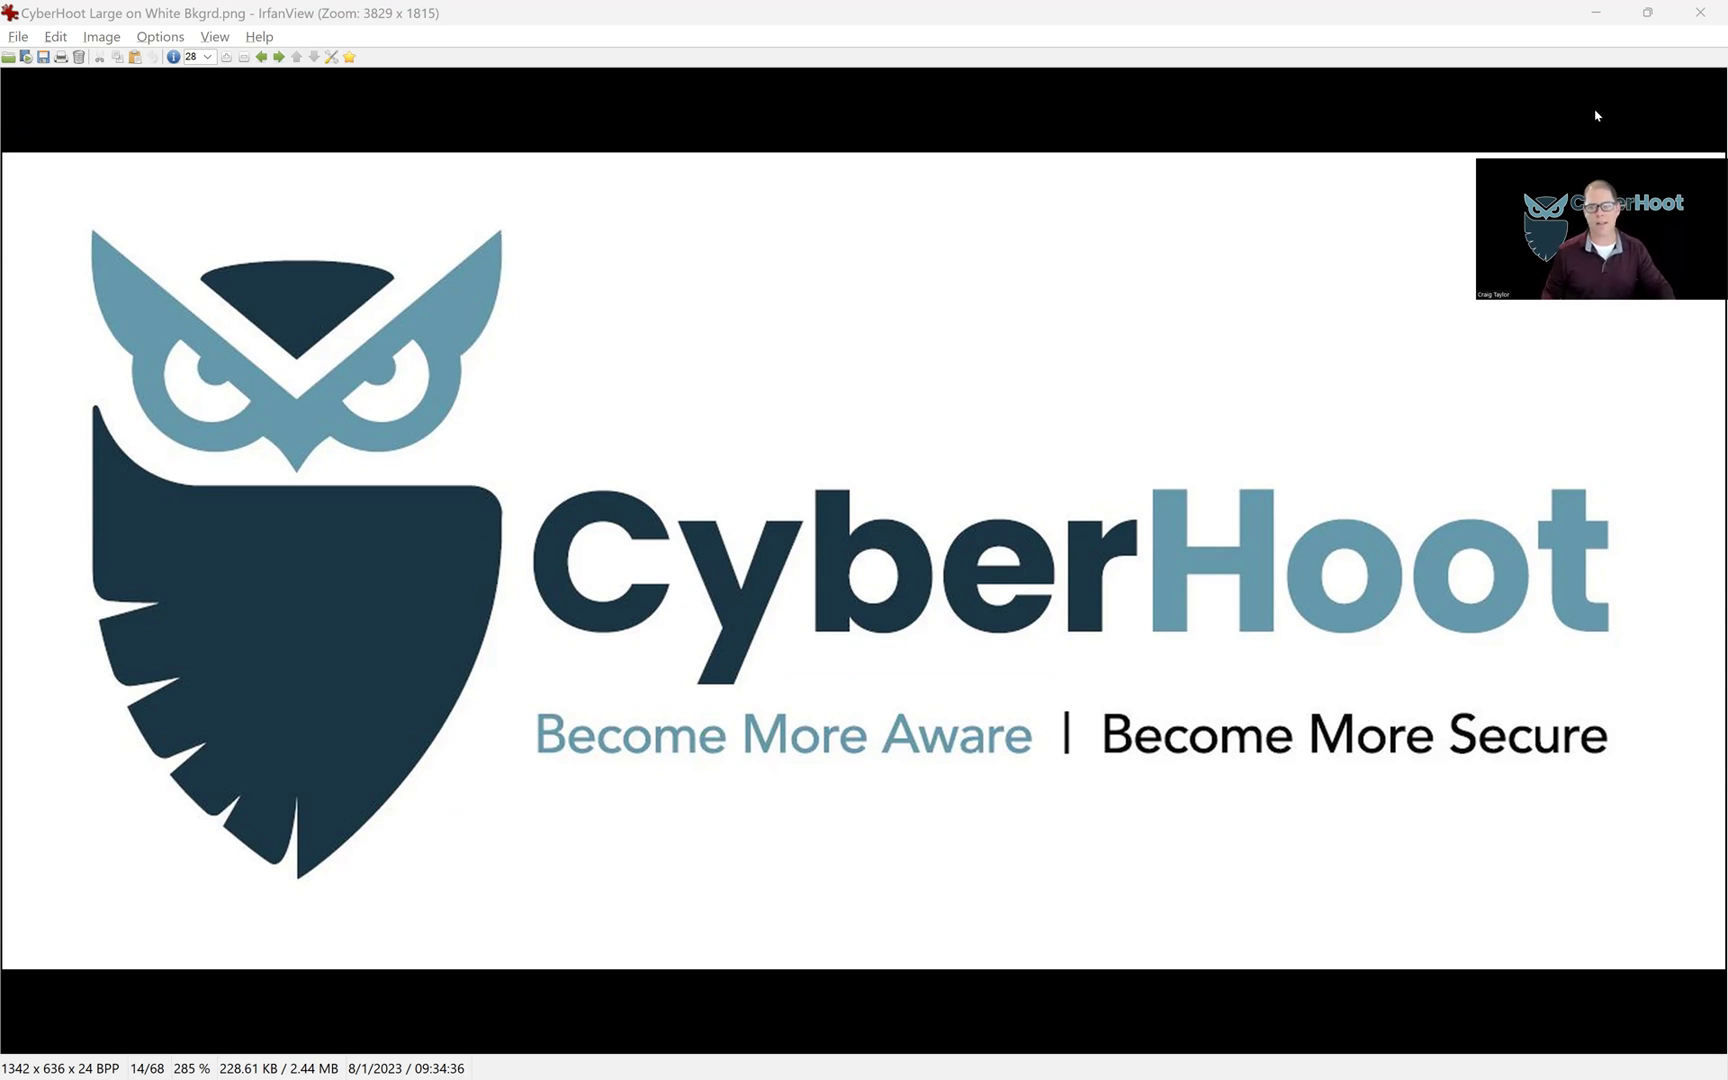
Put the logo image away and open the phishing test assignment from the link in the CyberHoot Crew notification email
{"action": "left_click", "coordinate": [1594, 14]}
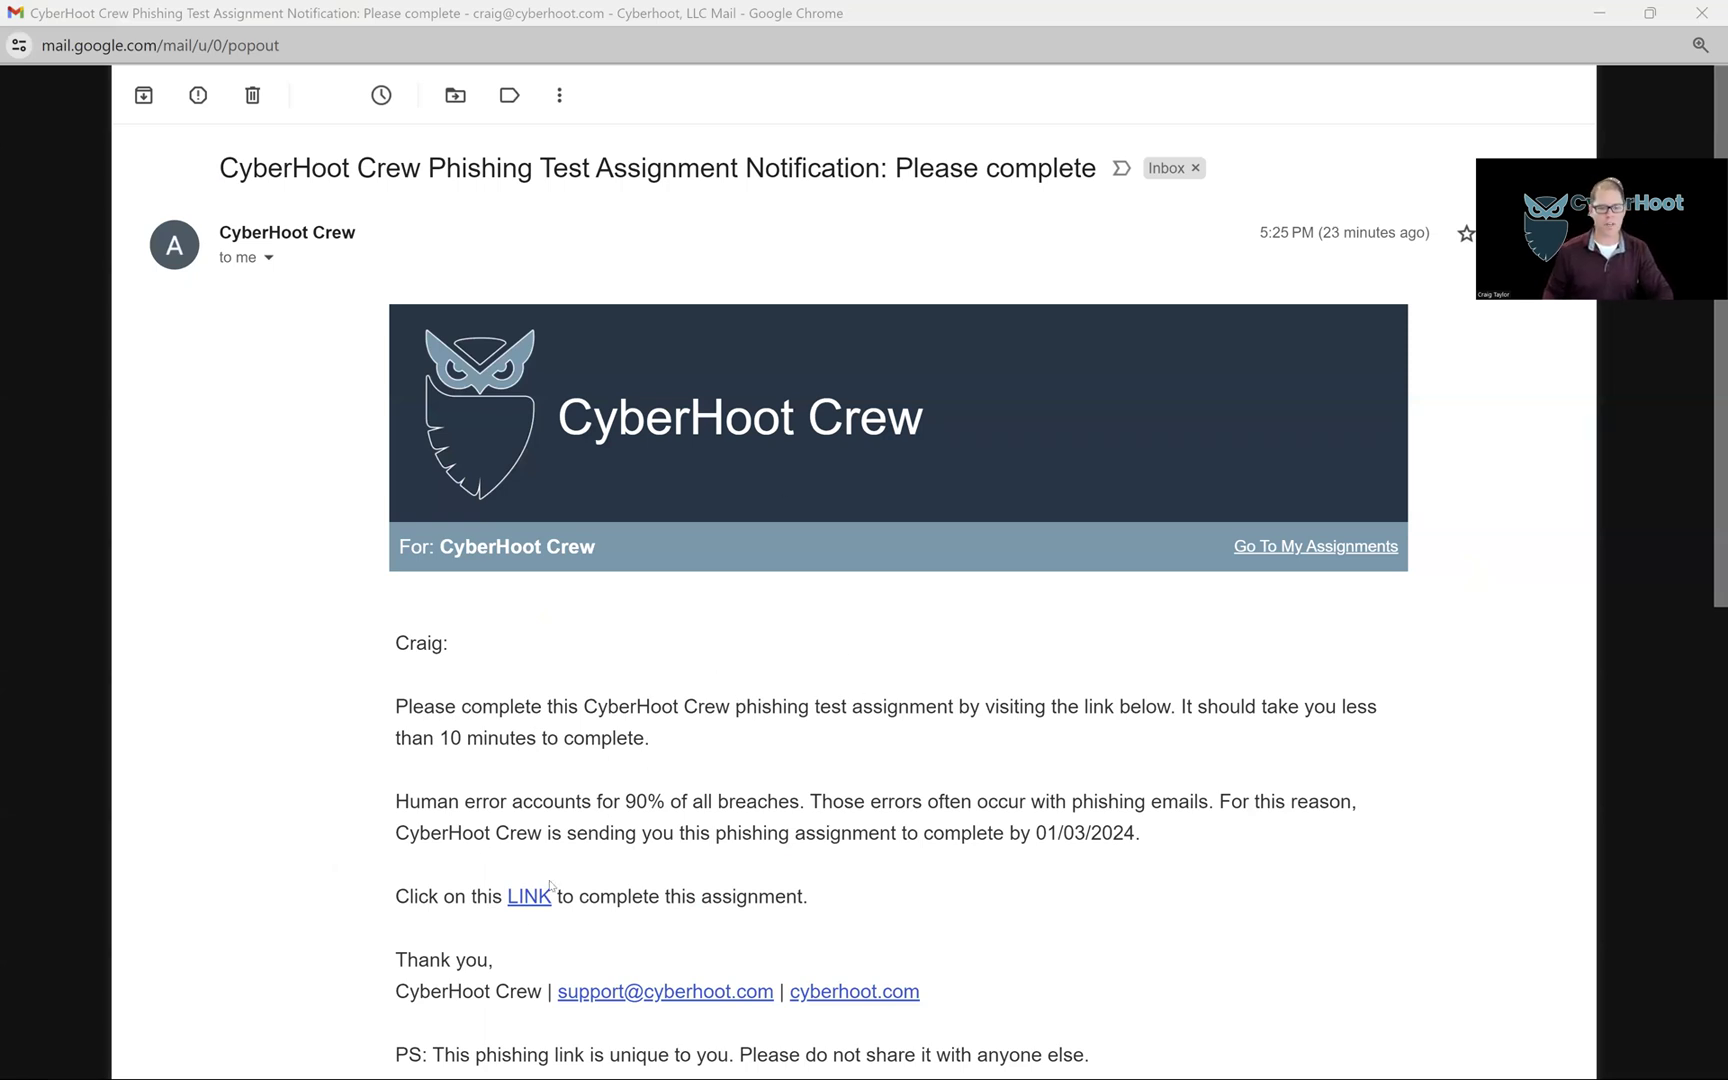
{"action": "triple_click", "coordinate": [400, 643]}
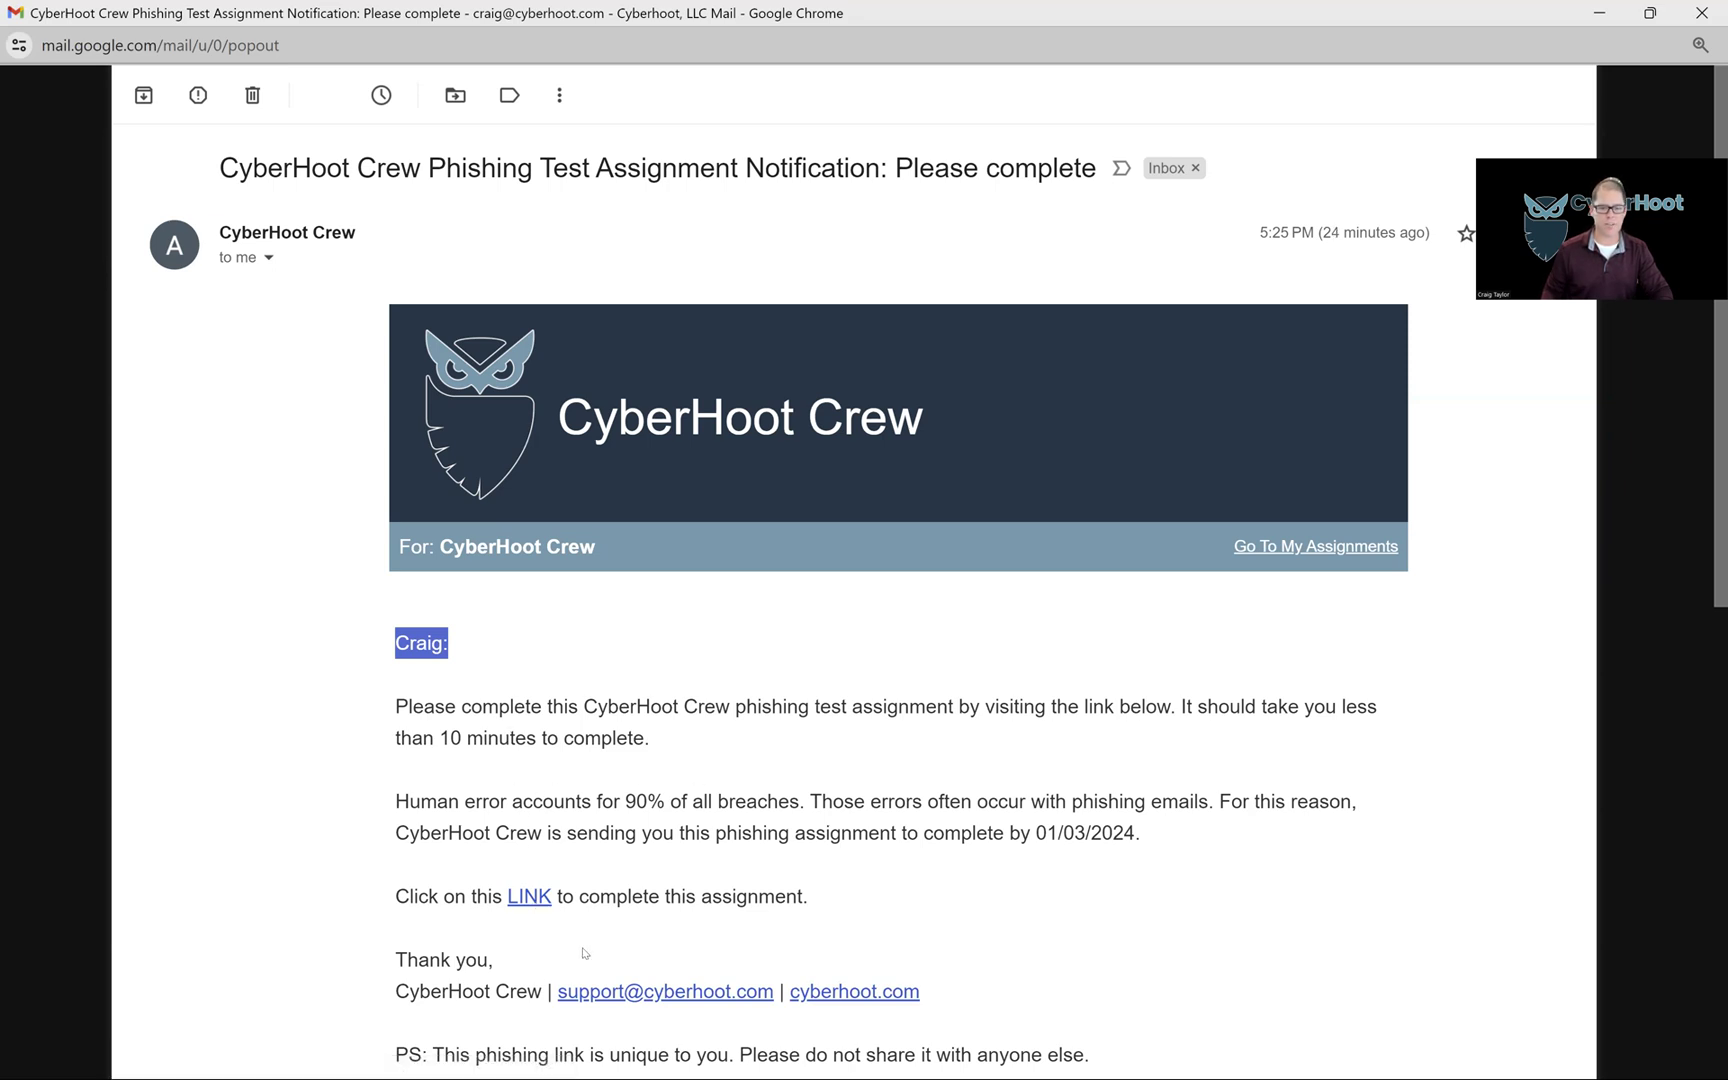
{"action": "left_click", "coordinate": [529, 897]}
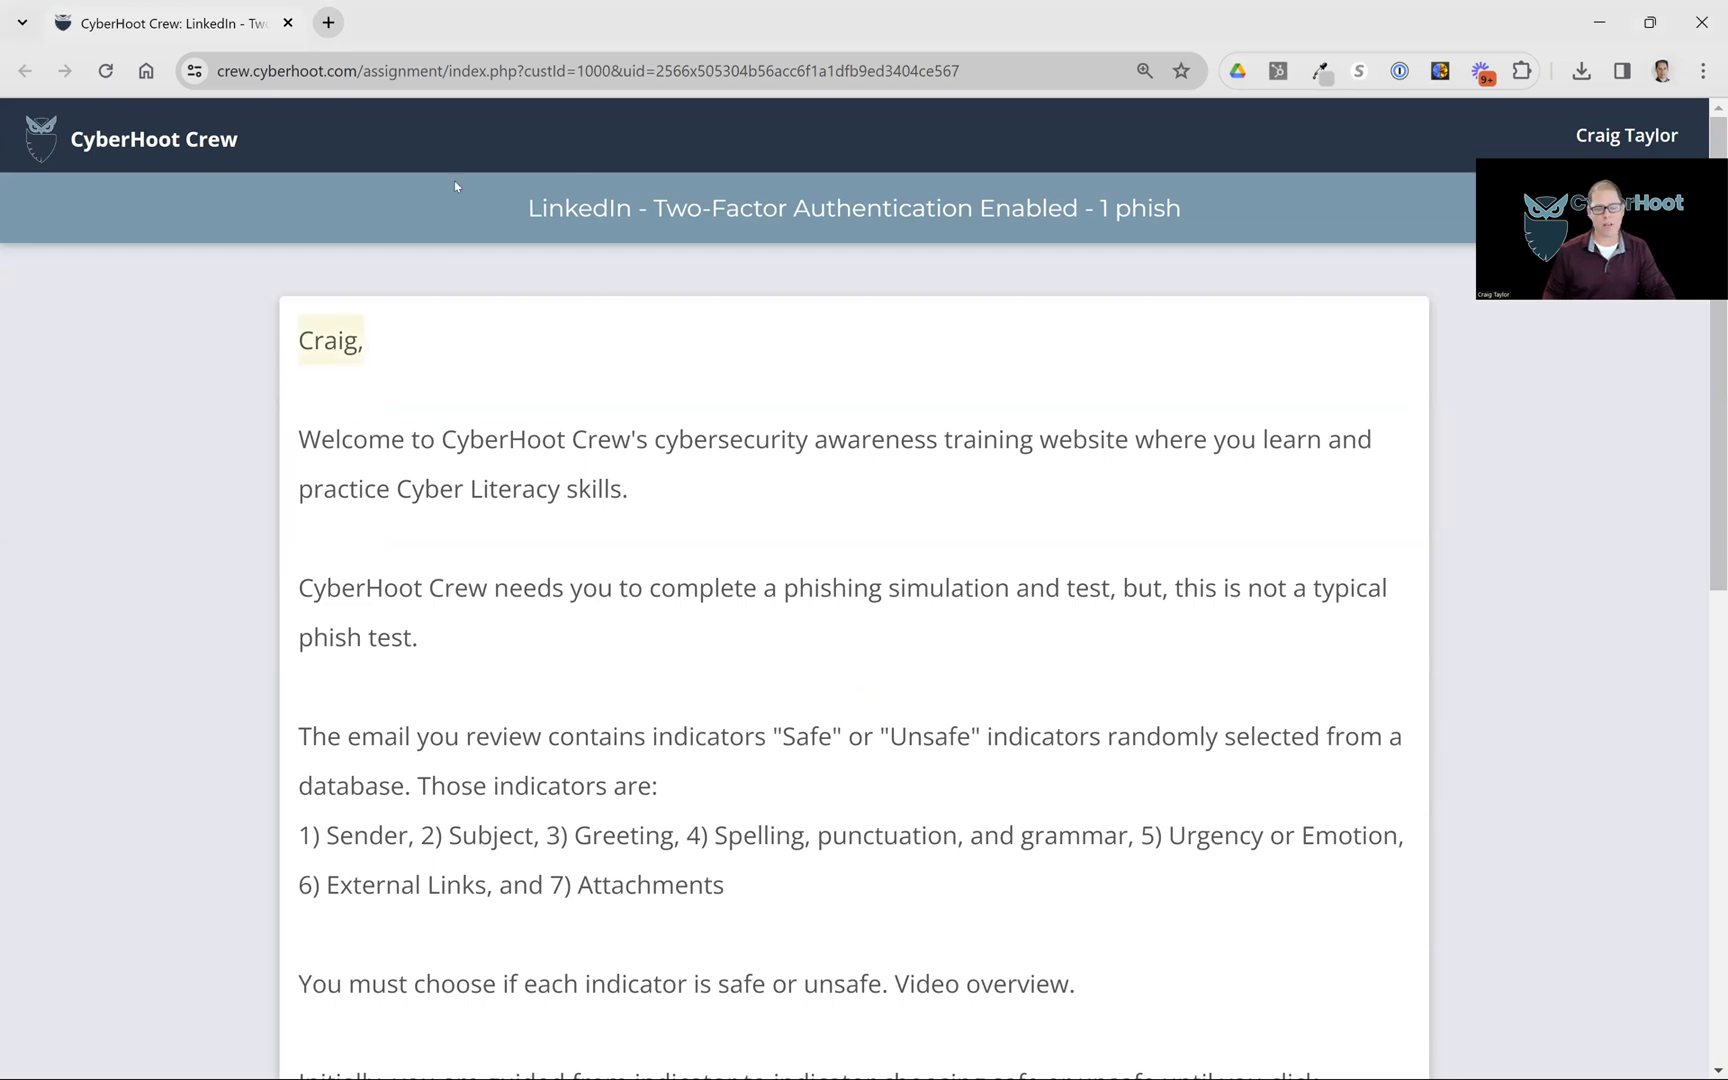
Read the assignment instructions, covering the seven indicators, the safe or unsafe choice, the video overview and the "Help Me" tips
{"action": "left_click_drag", "start_coordinate": [349, 441], "coordinate": [715, 494]}
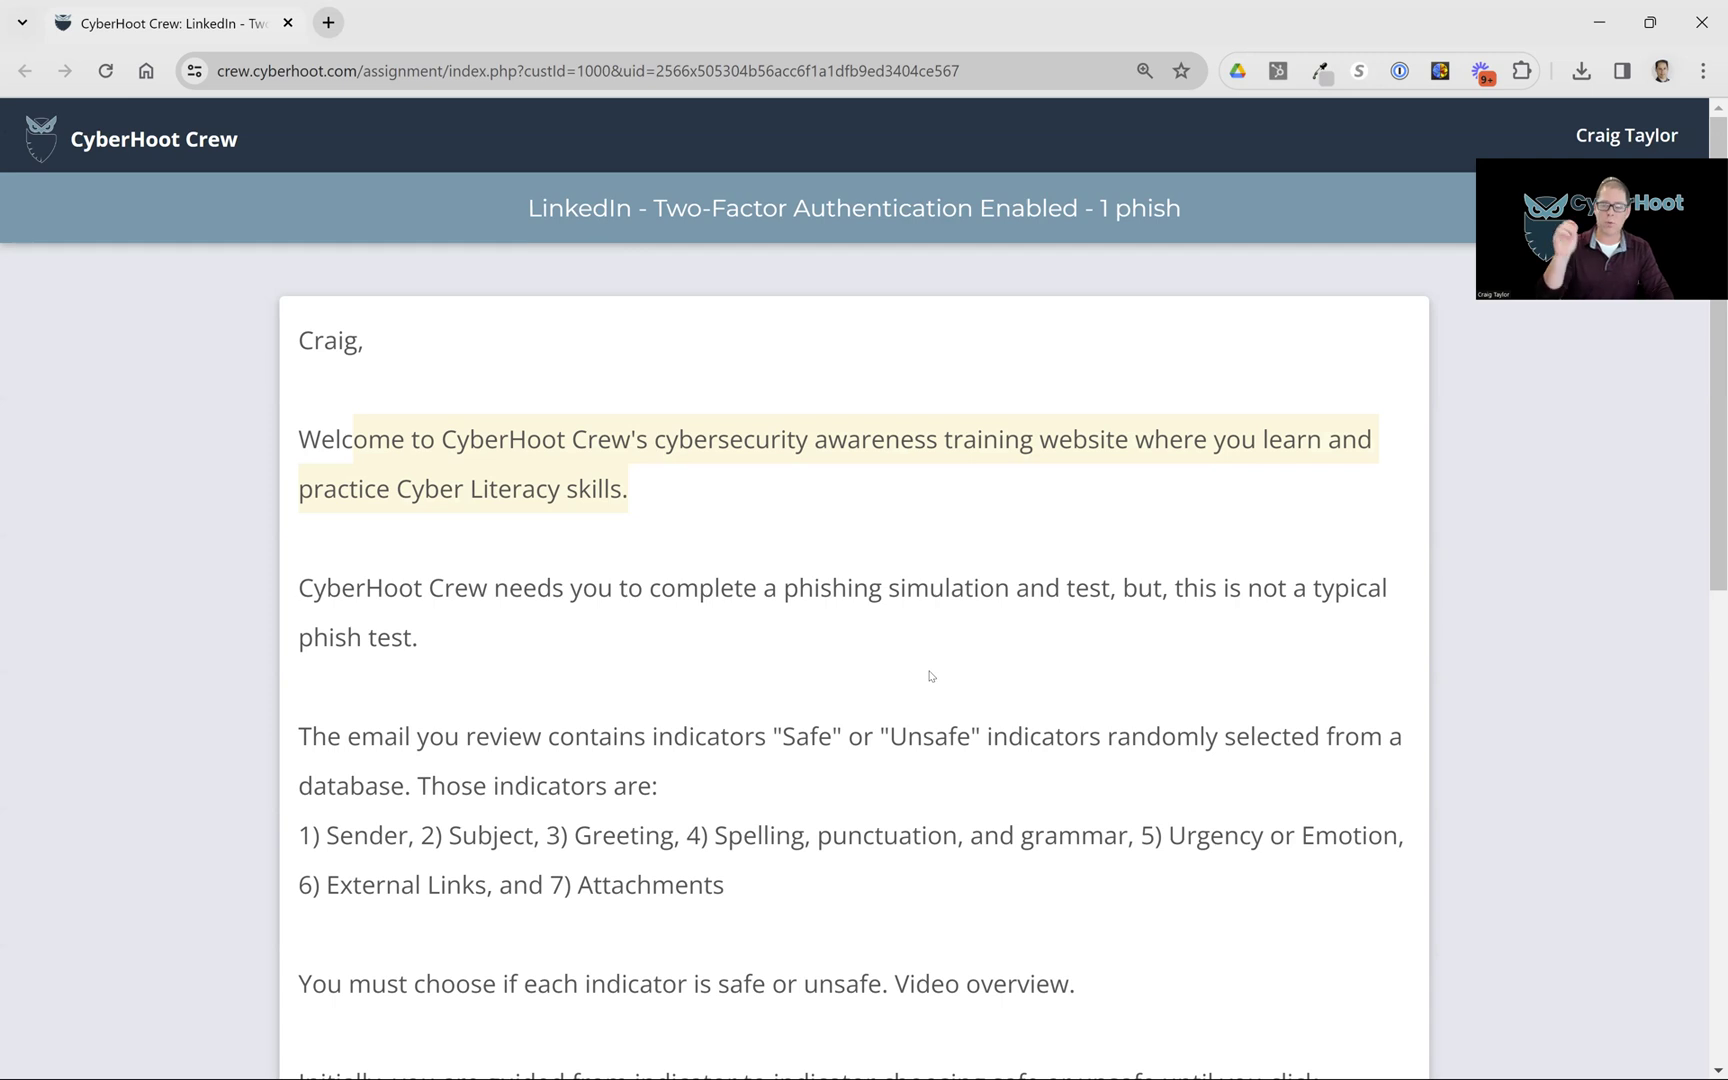
{"action": "left_click_drag", "start_coordinate": [669, 737], "coordinate": [1130, 738]}
{"action": "scroll", "coordinate": [646, 782], "scroll_direction": "down", "scroll_amount": 2}
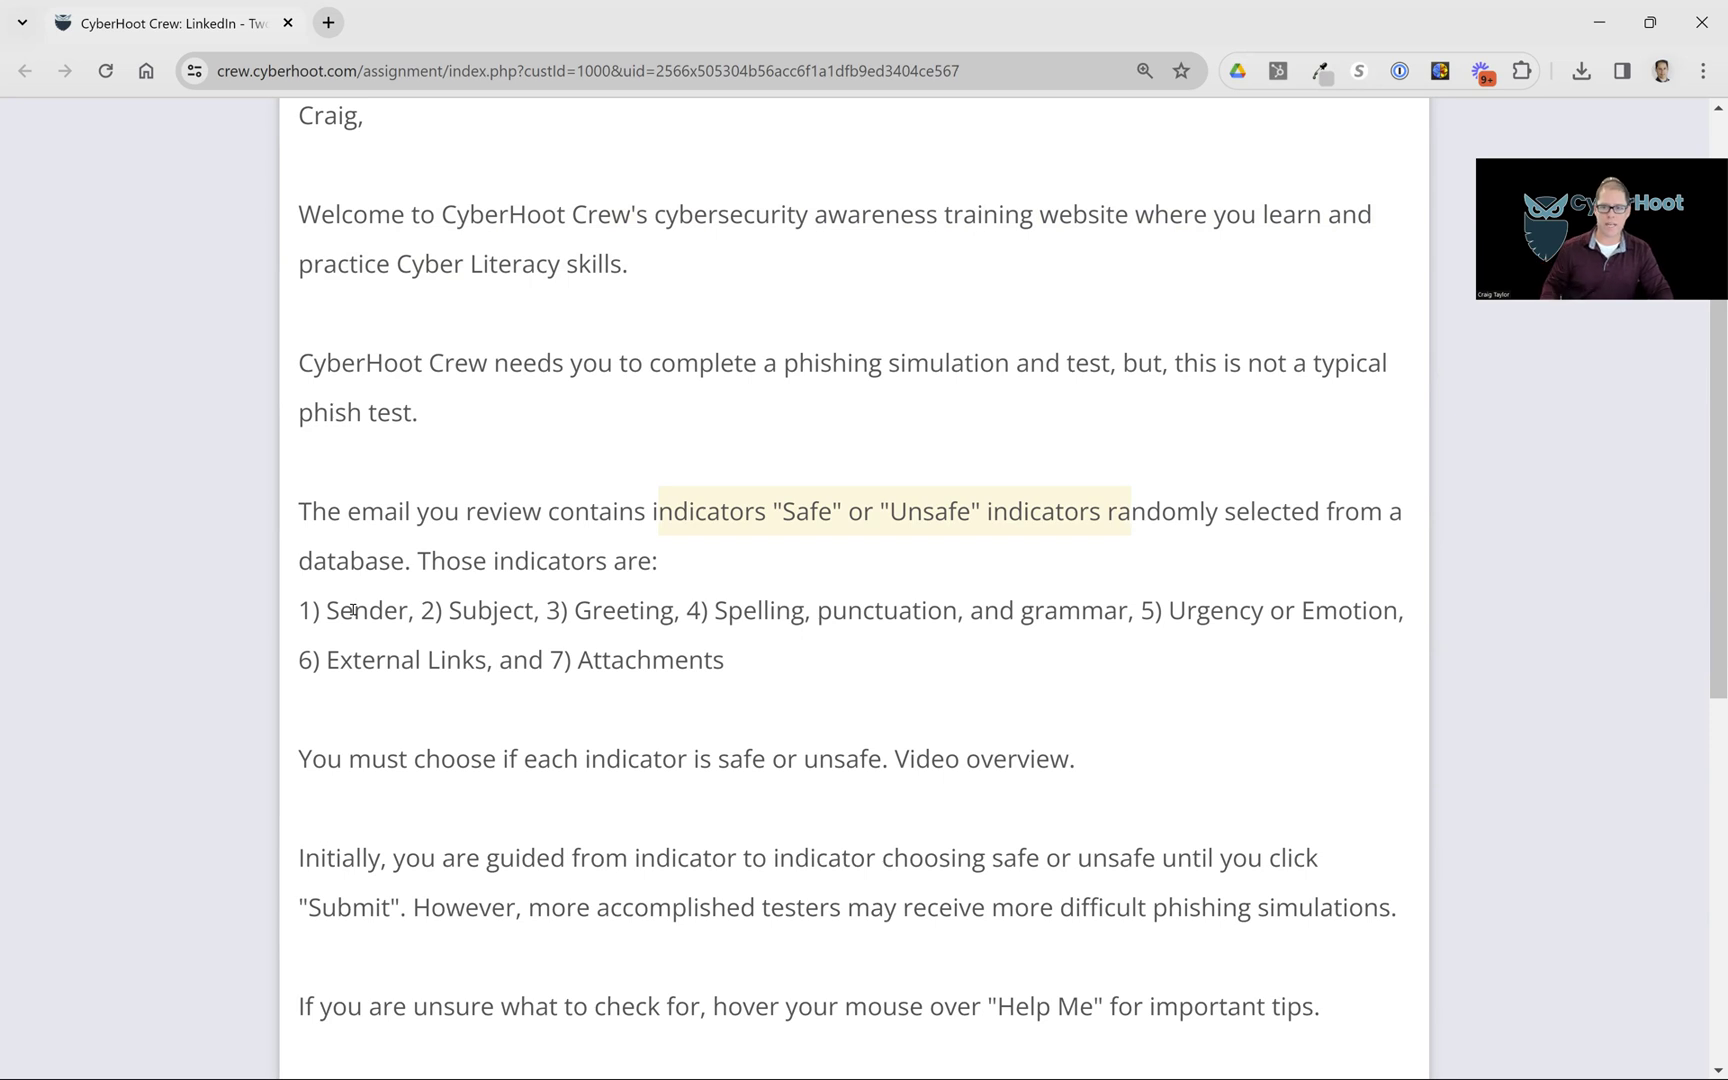
{"action": "left_click_drag", "start_coordinate": [303, 610], "coordinate": [1400, 616]}
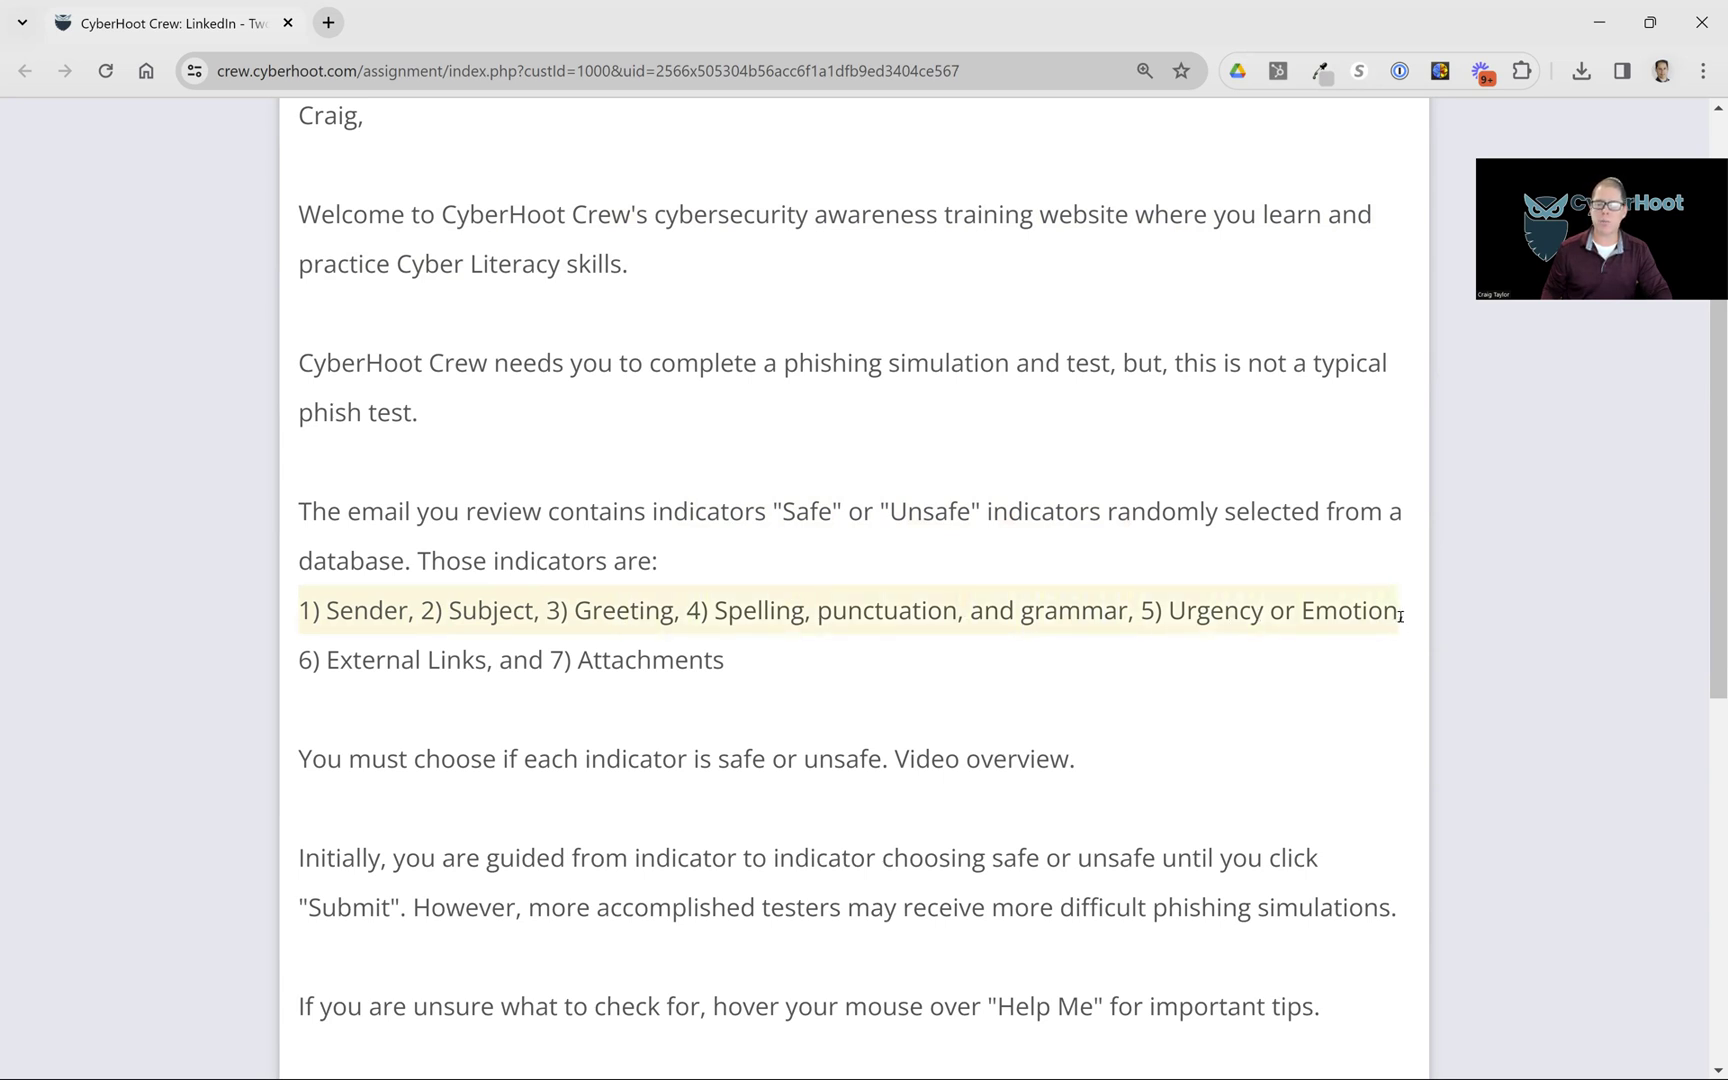
{"action": "left_click_drag", "start_coordinate": [301, 661], "coordinate": [734, 661]}
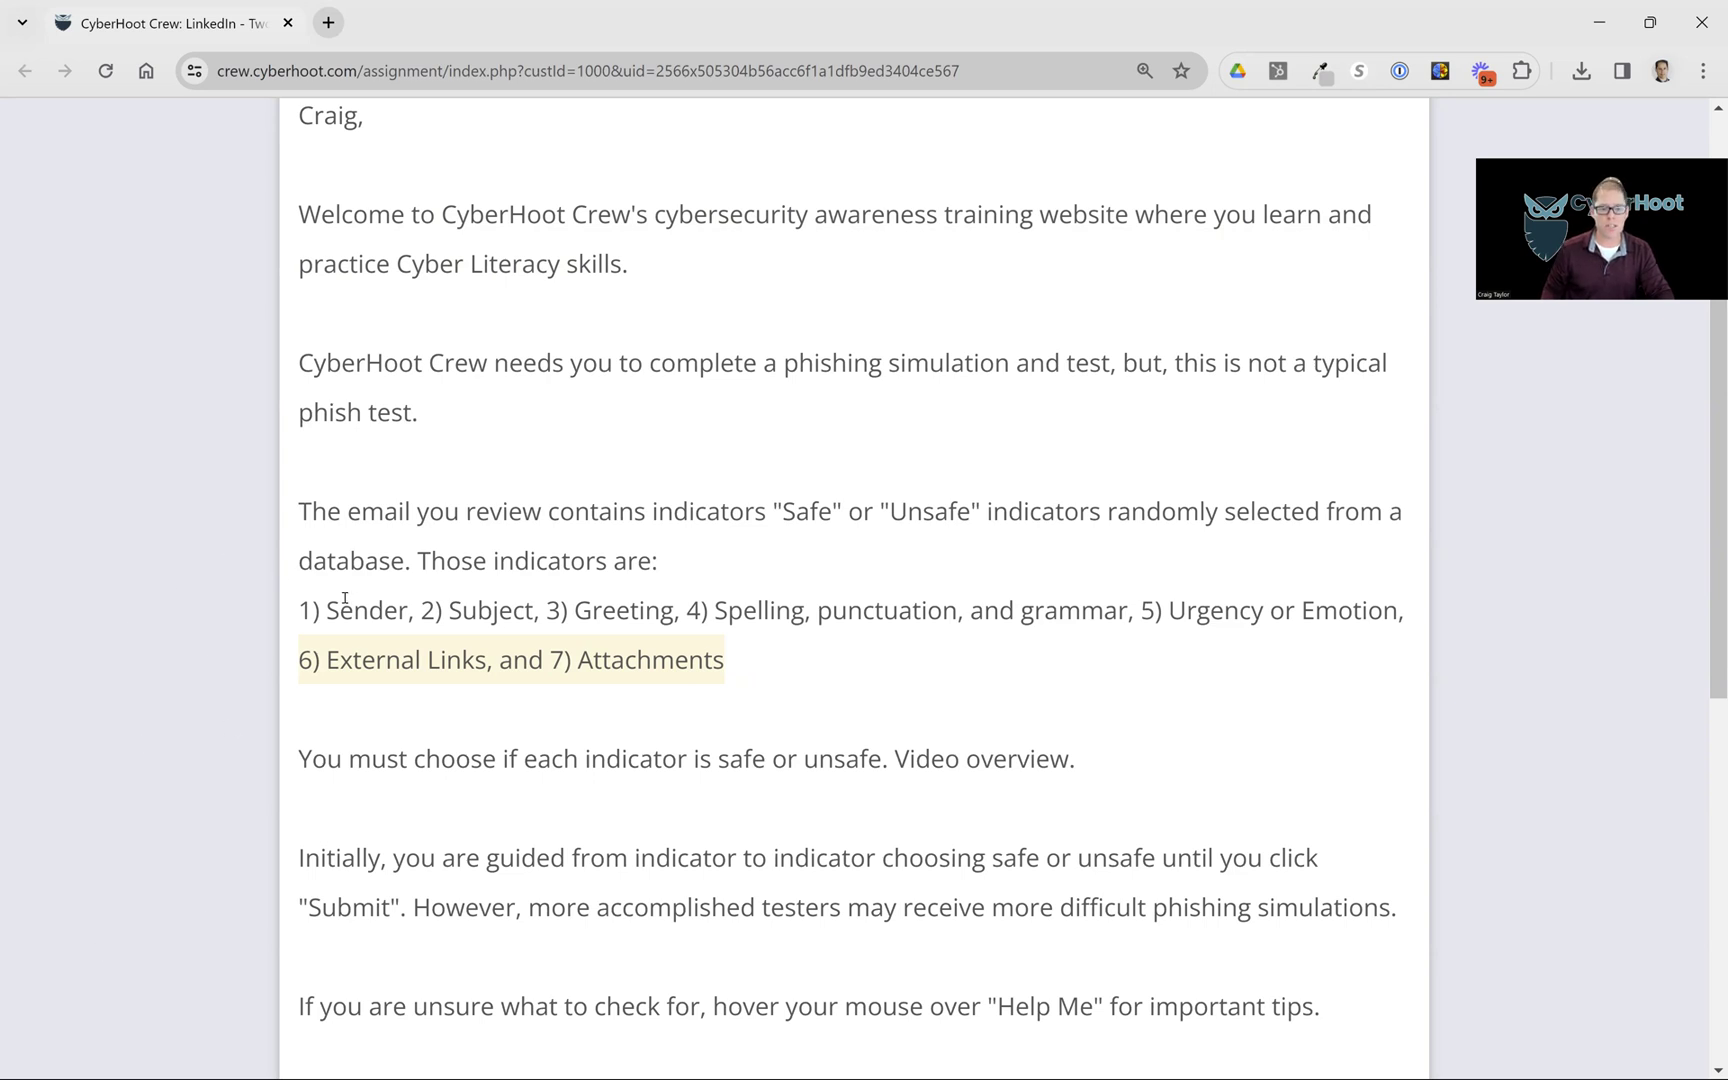
{"action": "left_click_drag", "start_coordinate": [497, 758], "coordinate": [887, 762]}
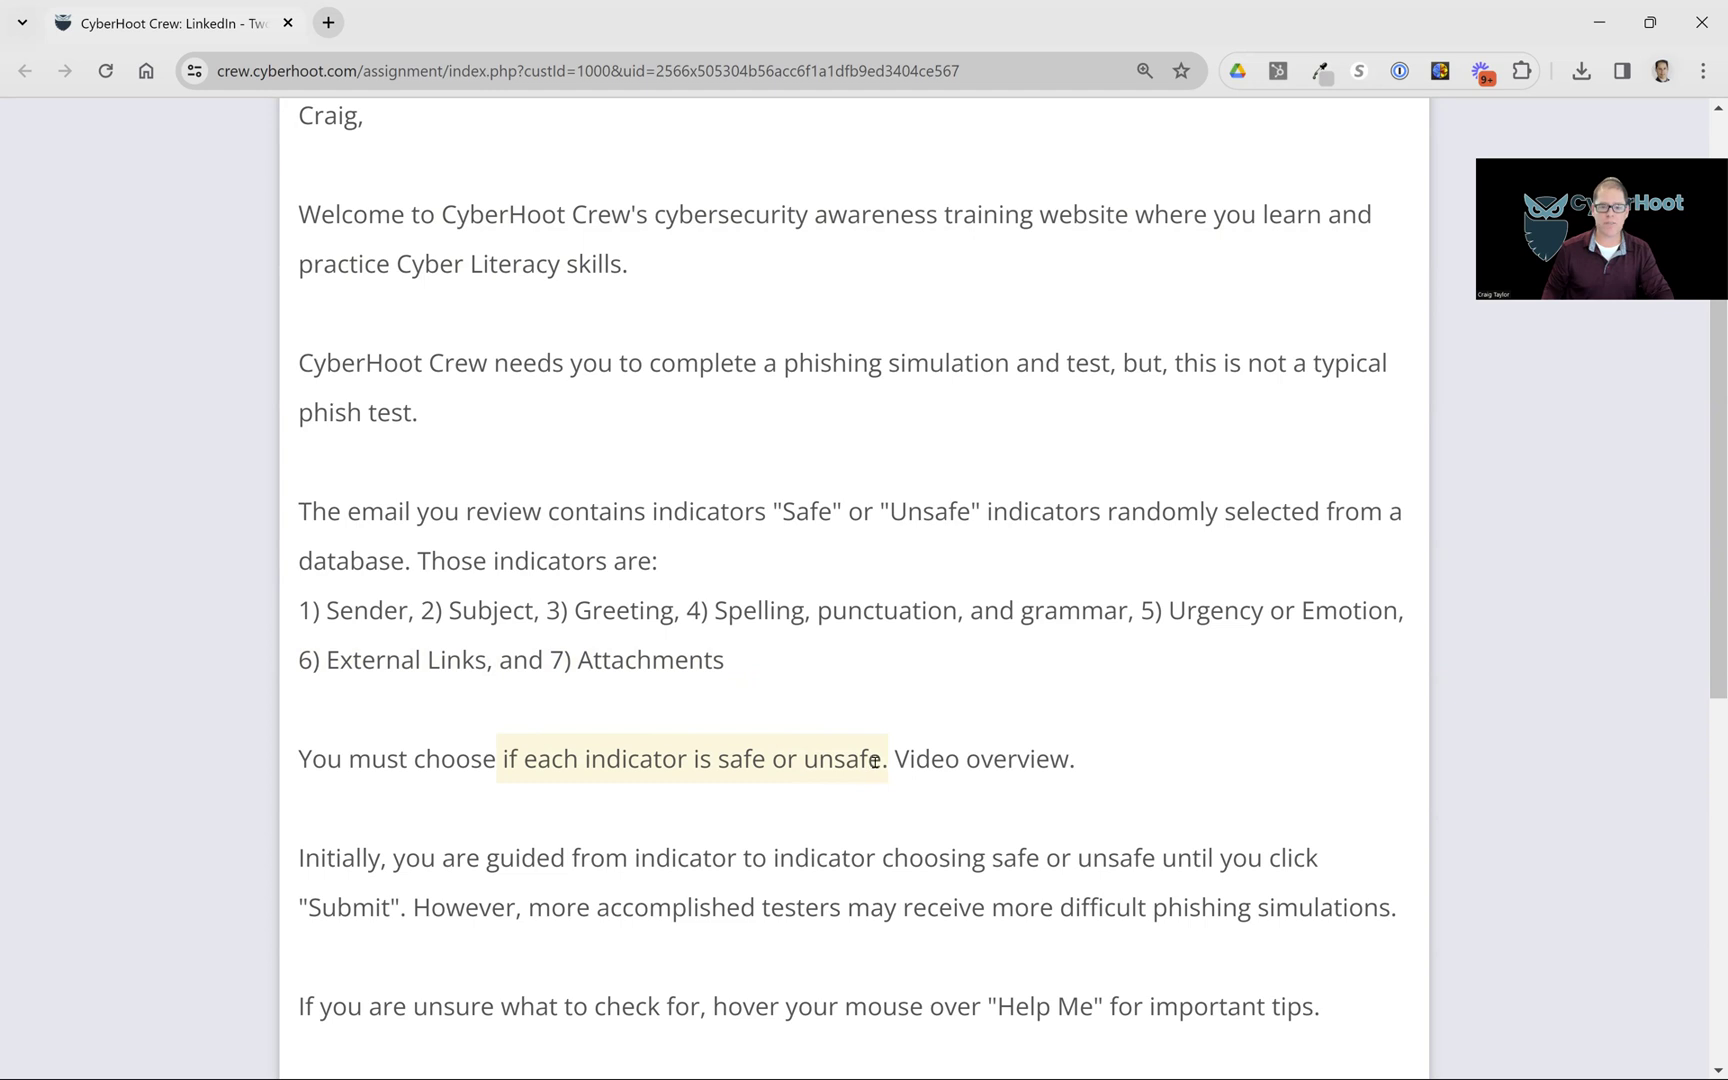
{"action": "left_click_drag", "start_coordinate": [896, 760], "coordinate": [1020, 773]}
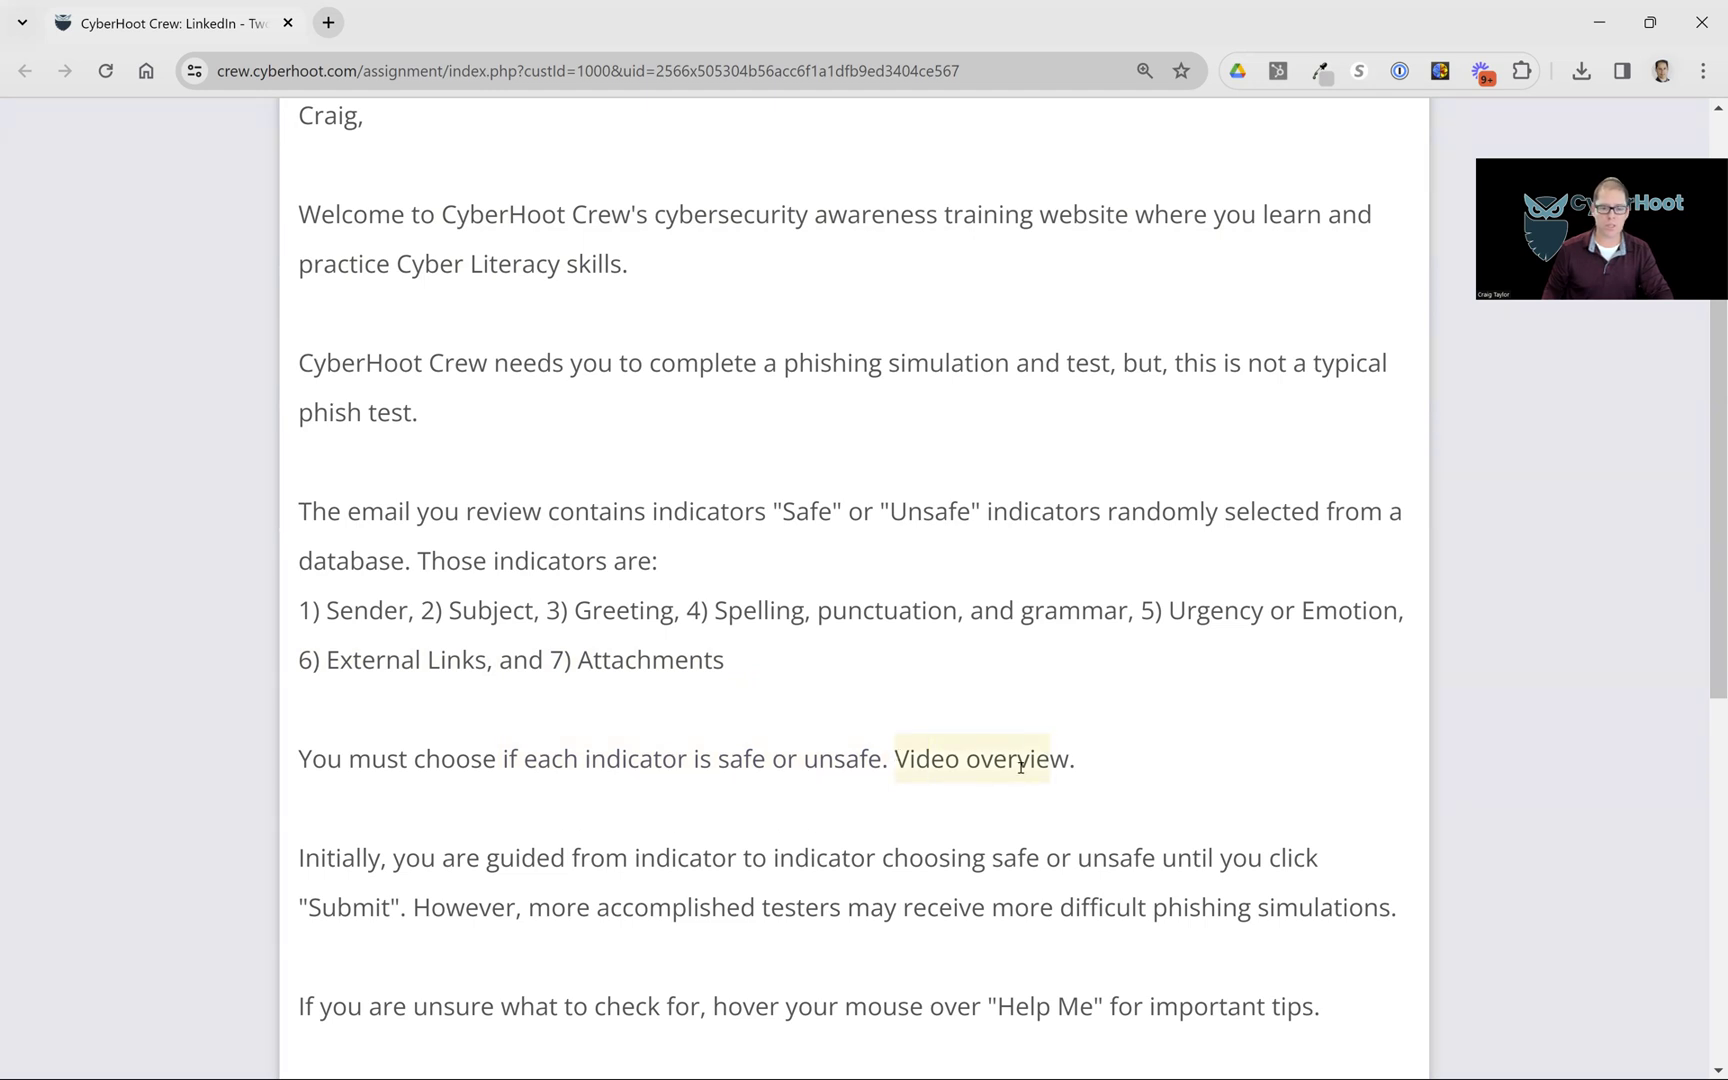
{"action": "scroll", "coordinate": [337, 818], "scroll_direction": "down", "scroll_amount": 1}
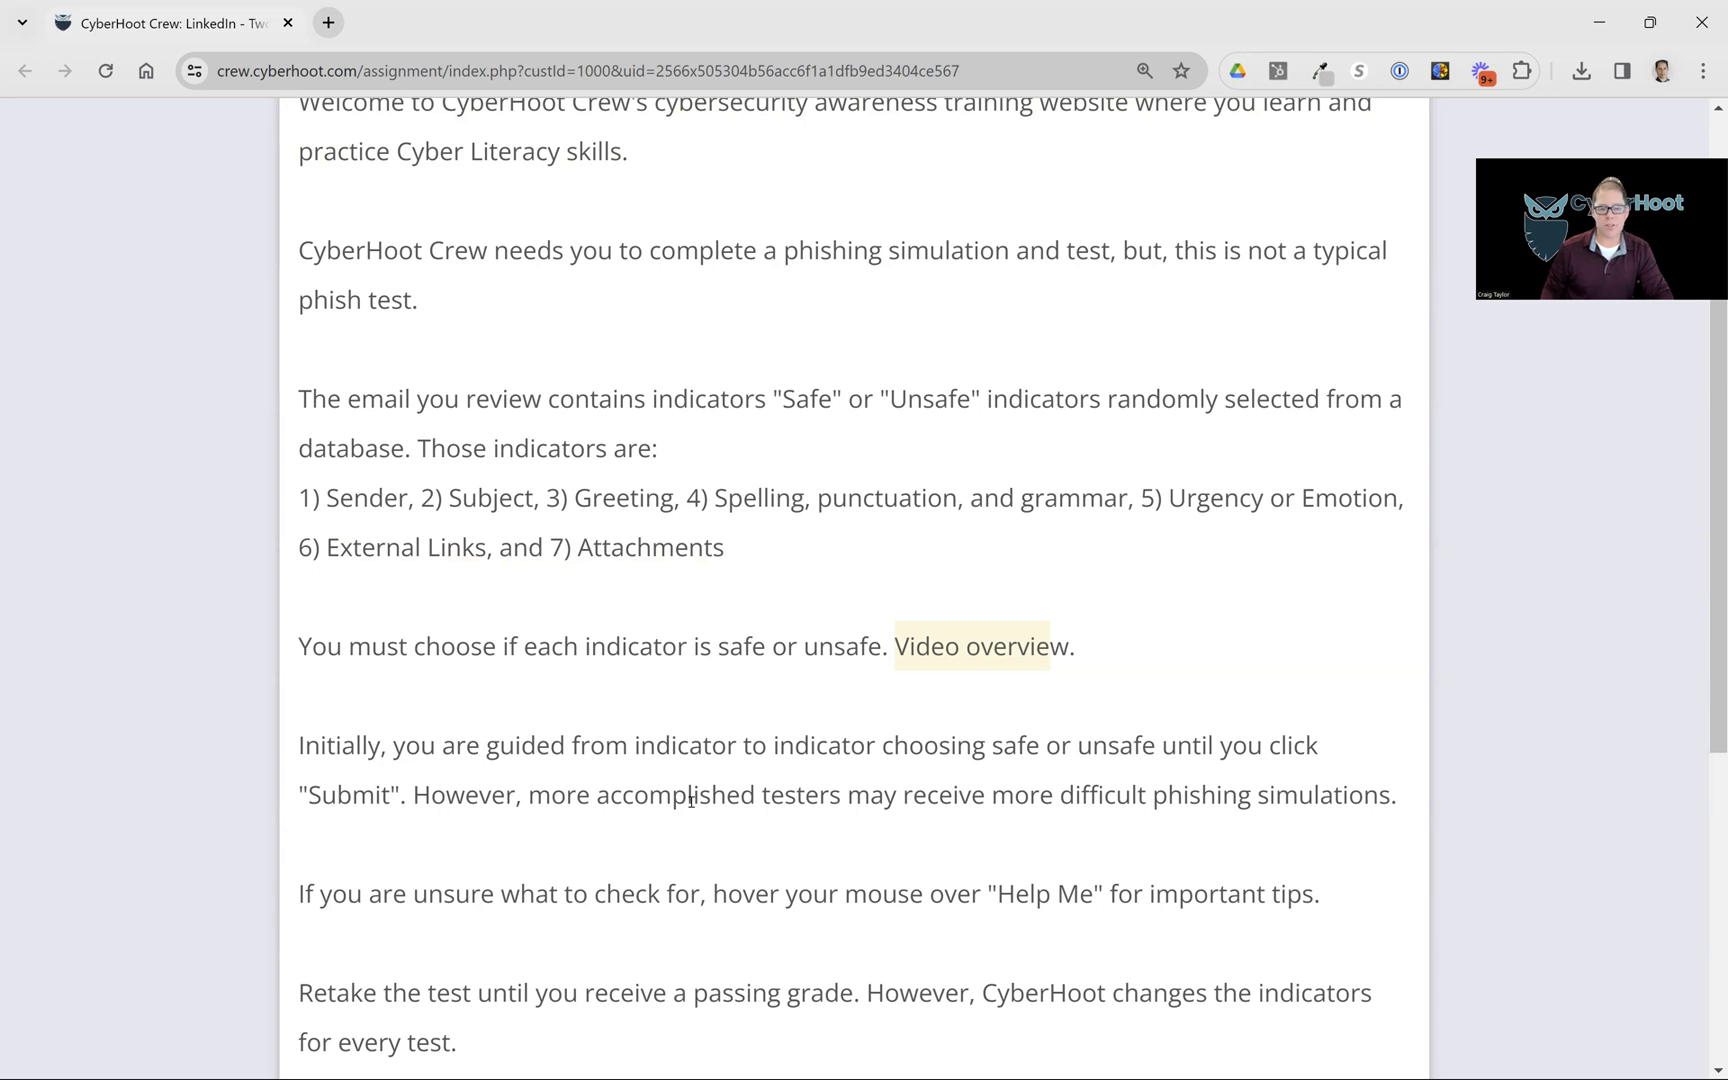
{"action": "scroll", "coordinate": [691, 801], "scroll_direction": "down", "scroll_amount": 1}
{"action": "left_click_drag", "start_coordinate": [741, 782], "coordinate": [1118, 786]}
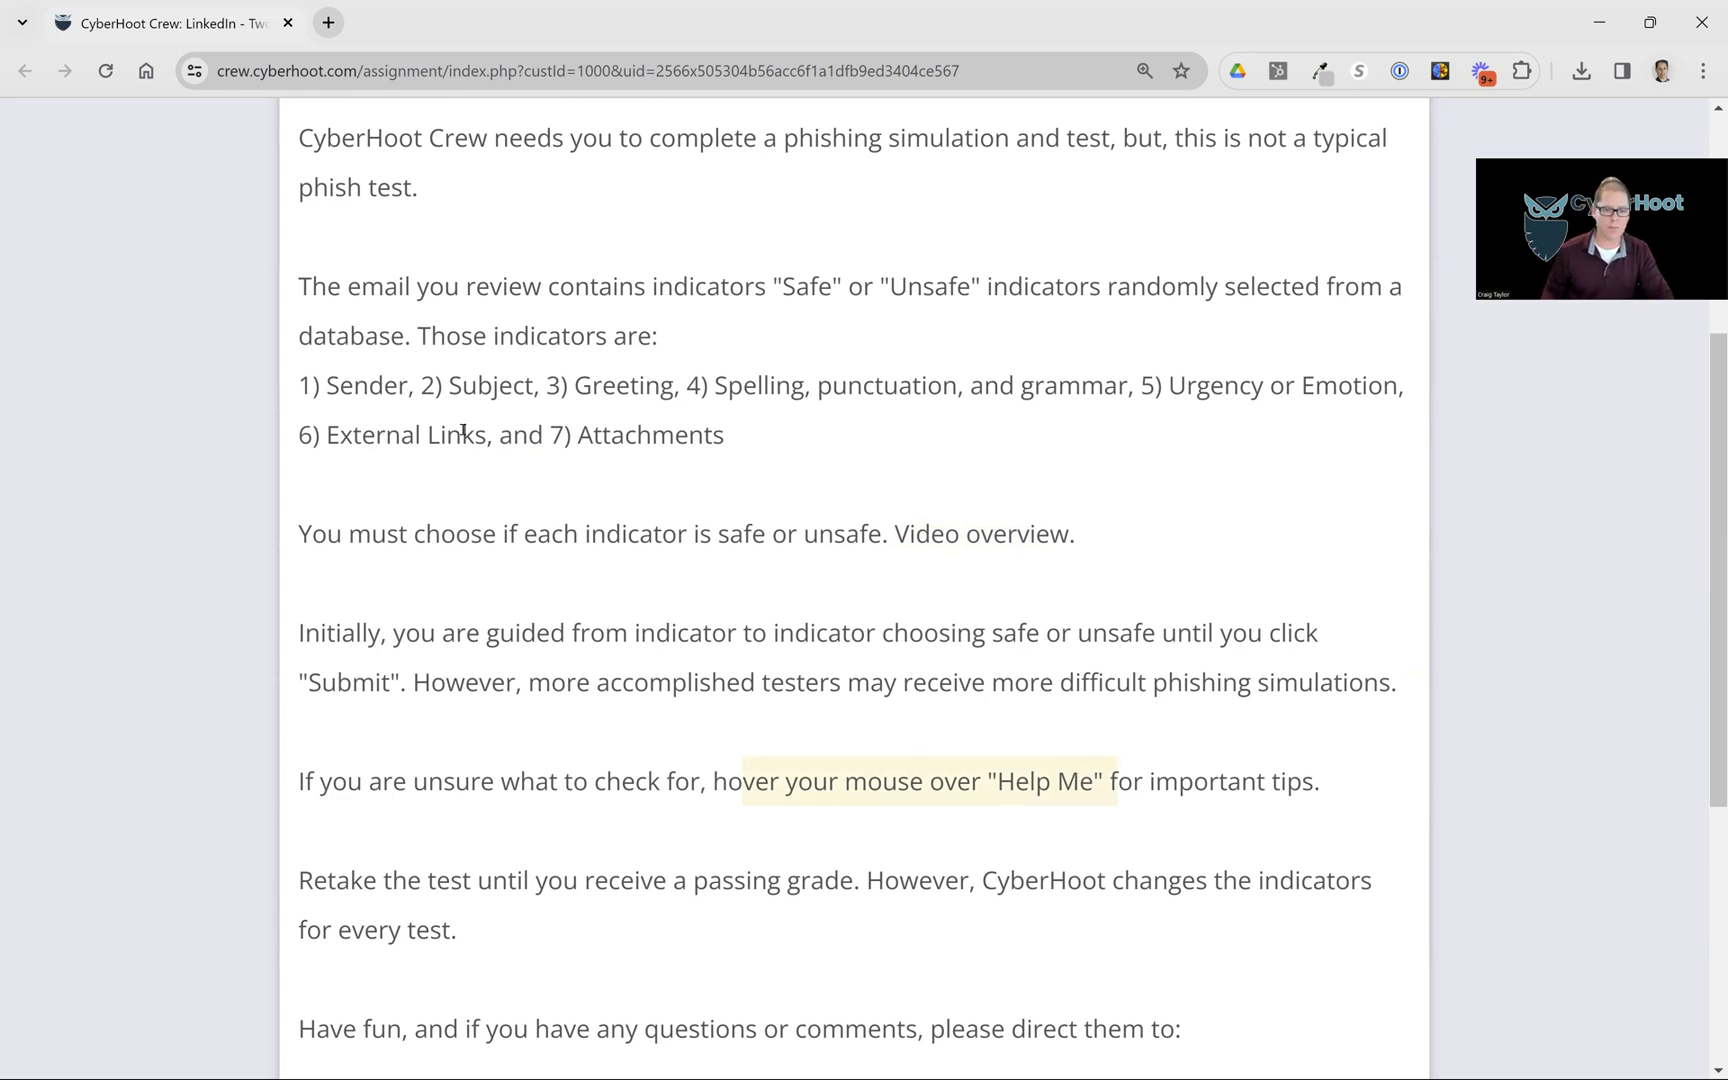
Start the phishing test and look through the simulated LinkedIn two-factor authentication email
{"action": "scroll", "coordinate": [823, 740], "scroll_direction": "down", "scroll_amount": 4}
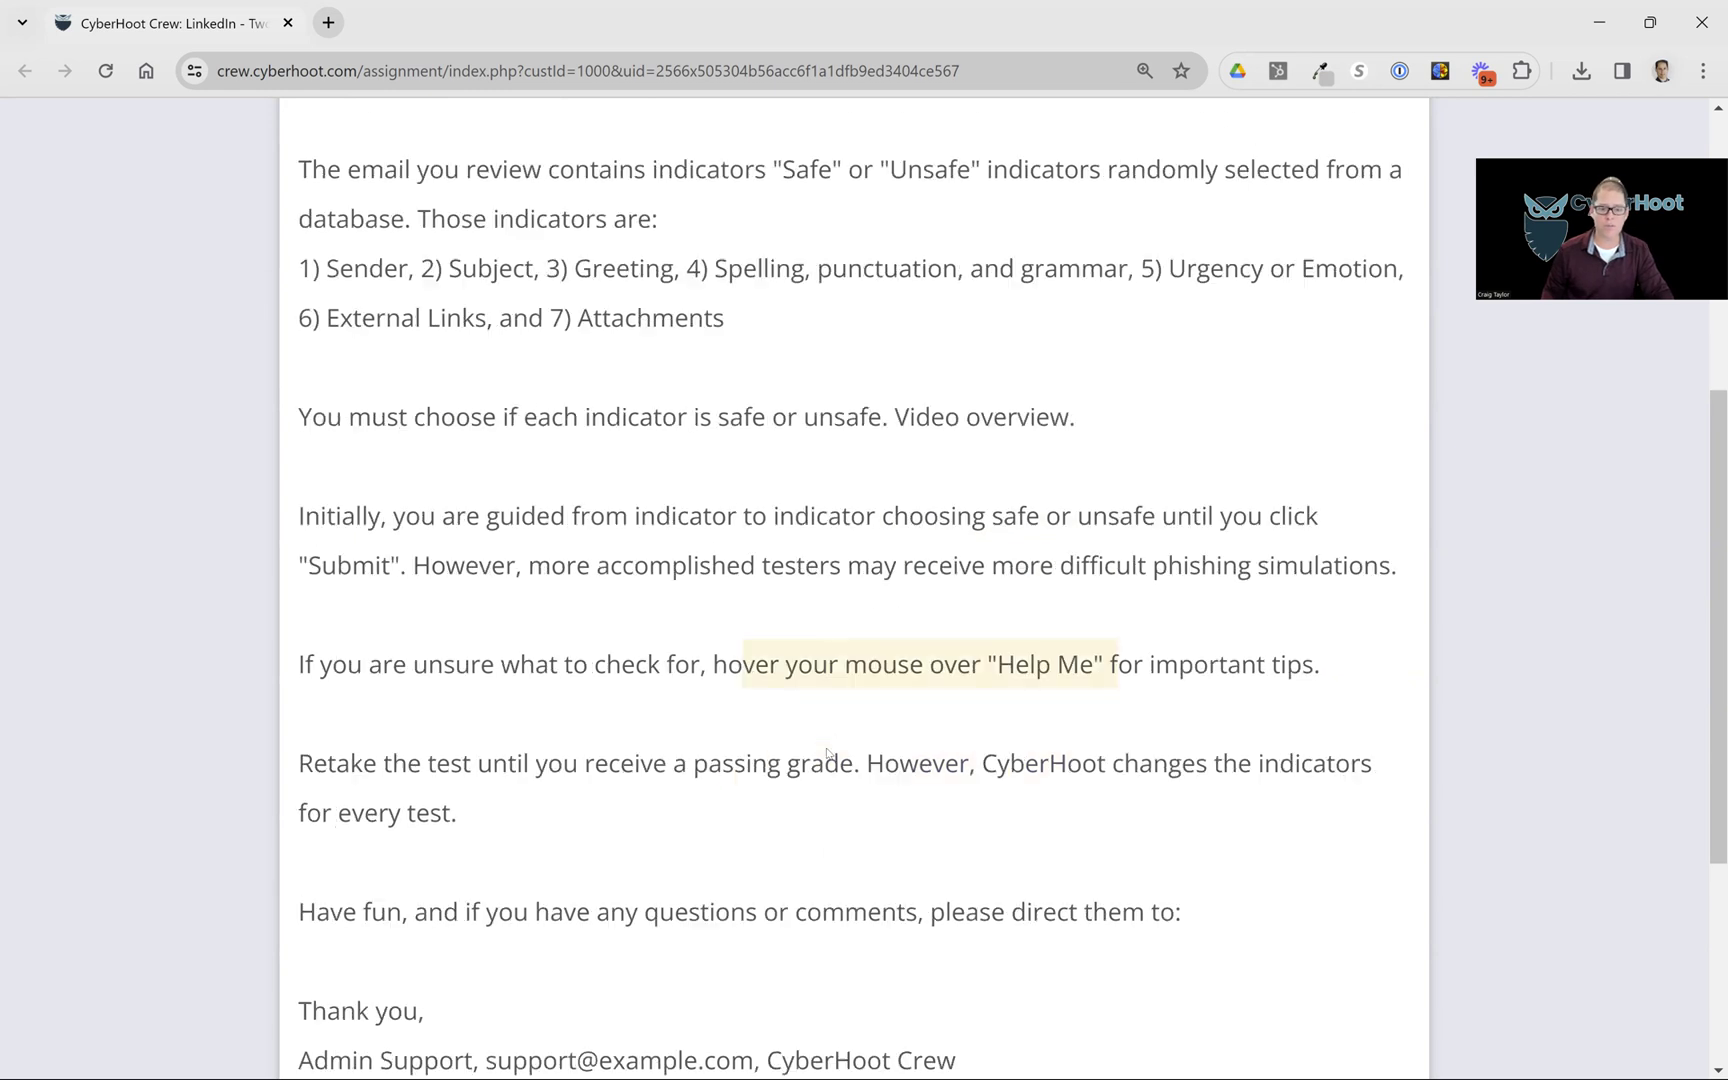
{"action": "left_click", "coordinate": [831, 892]}
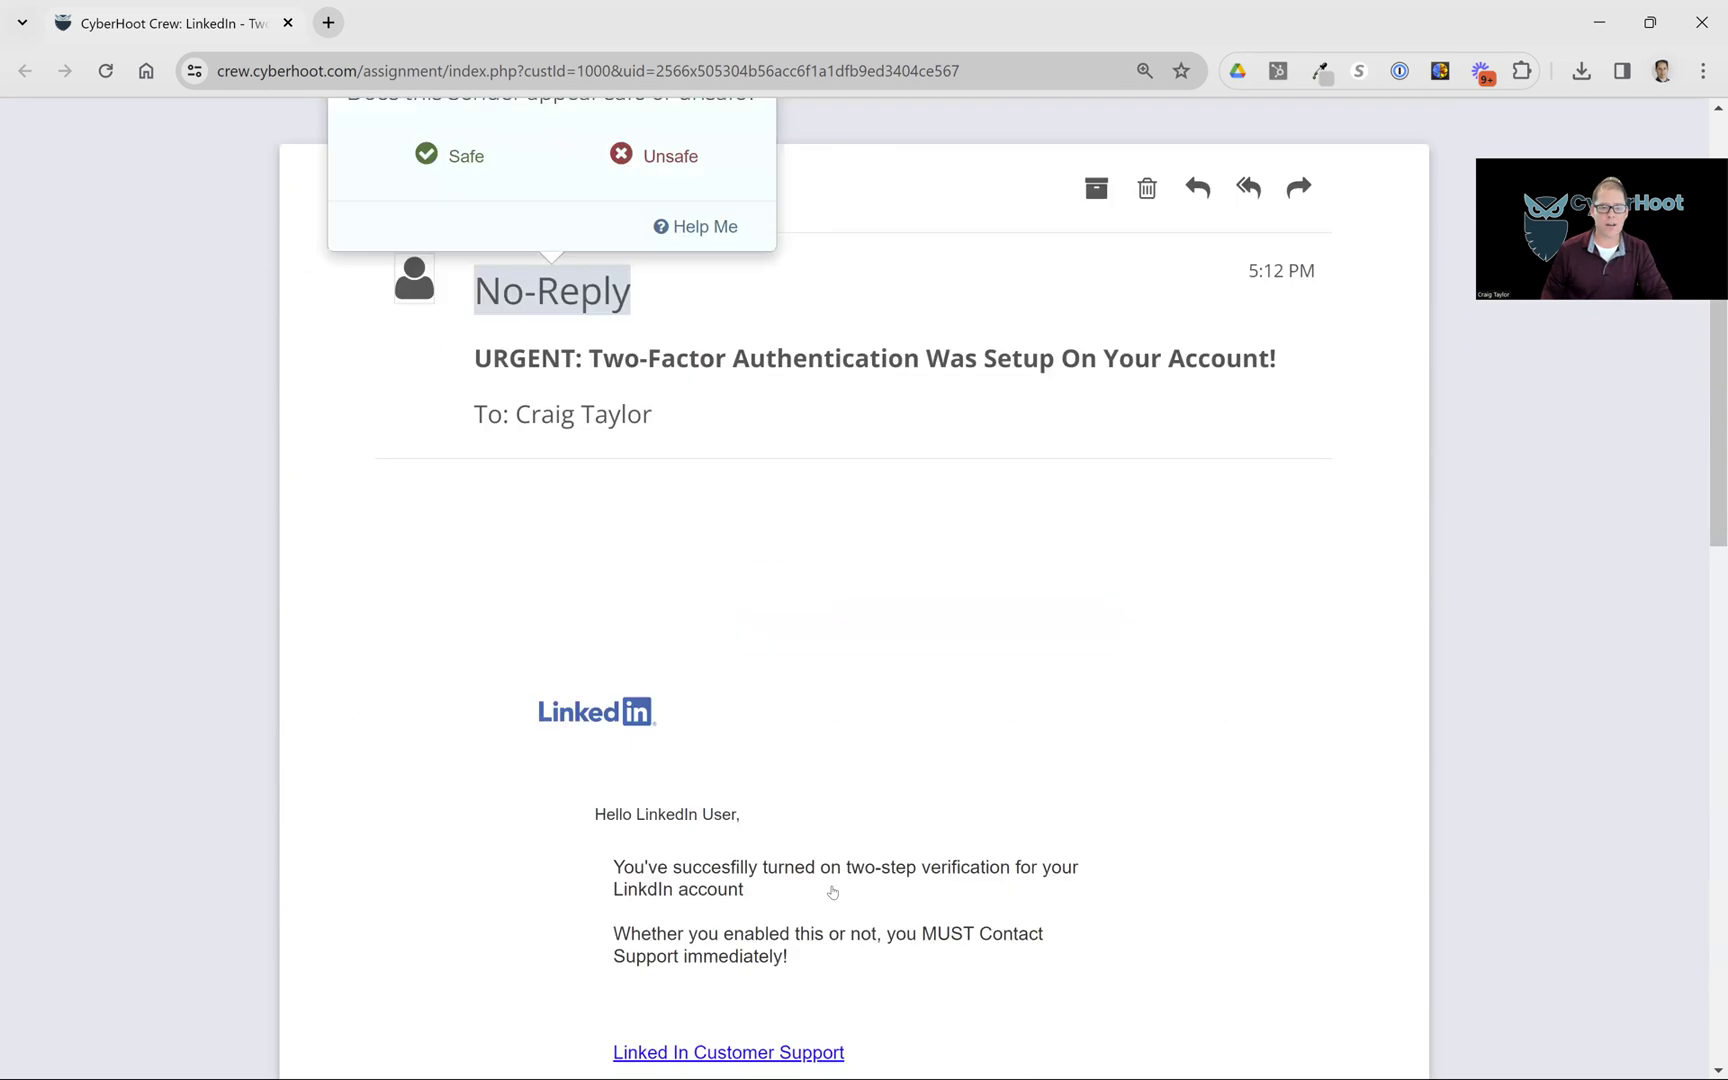
{"action": "scroll", "coordinate": [1189, 735], "scroll_direction": "down", "scroll_amount": 10}
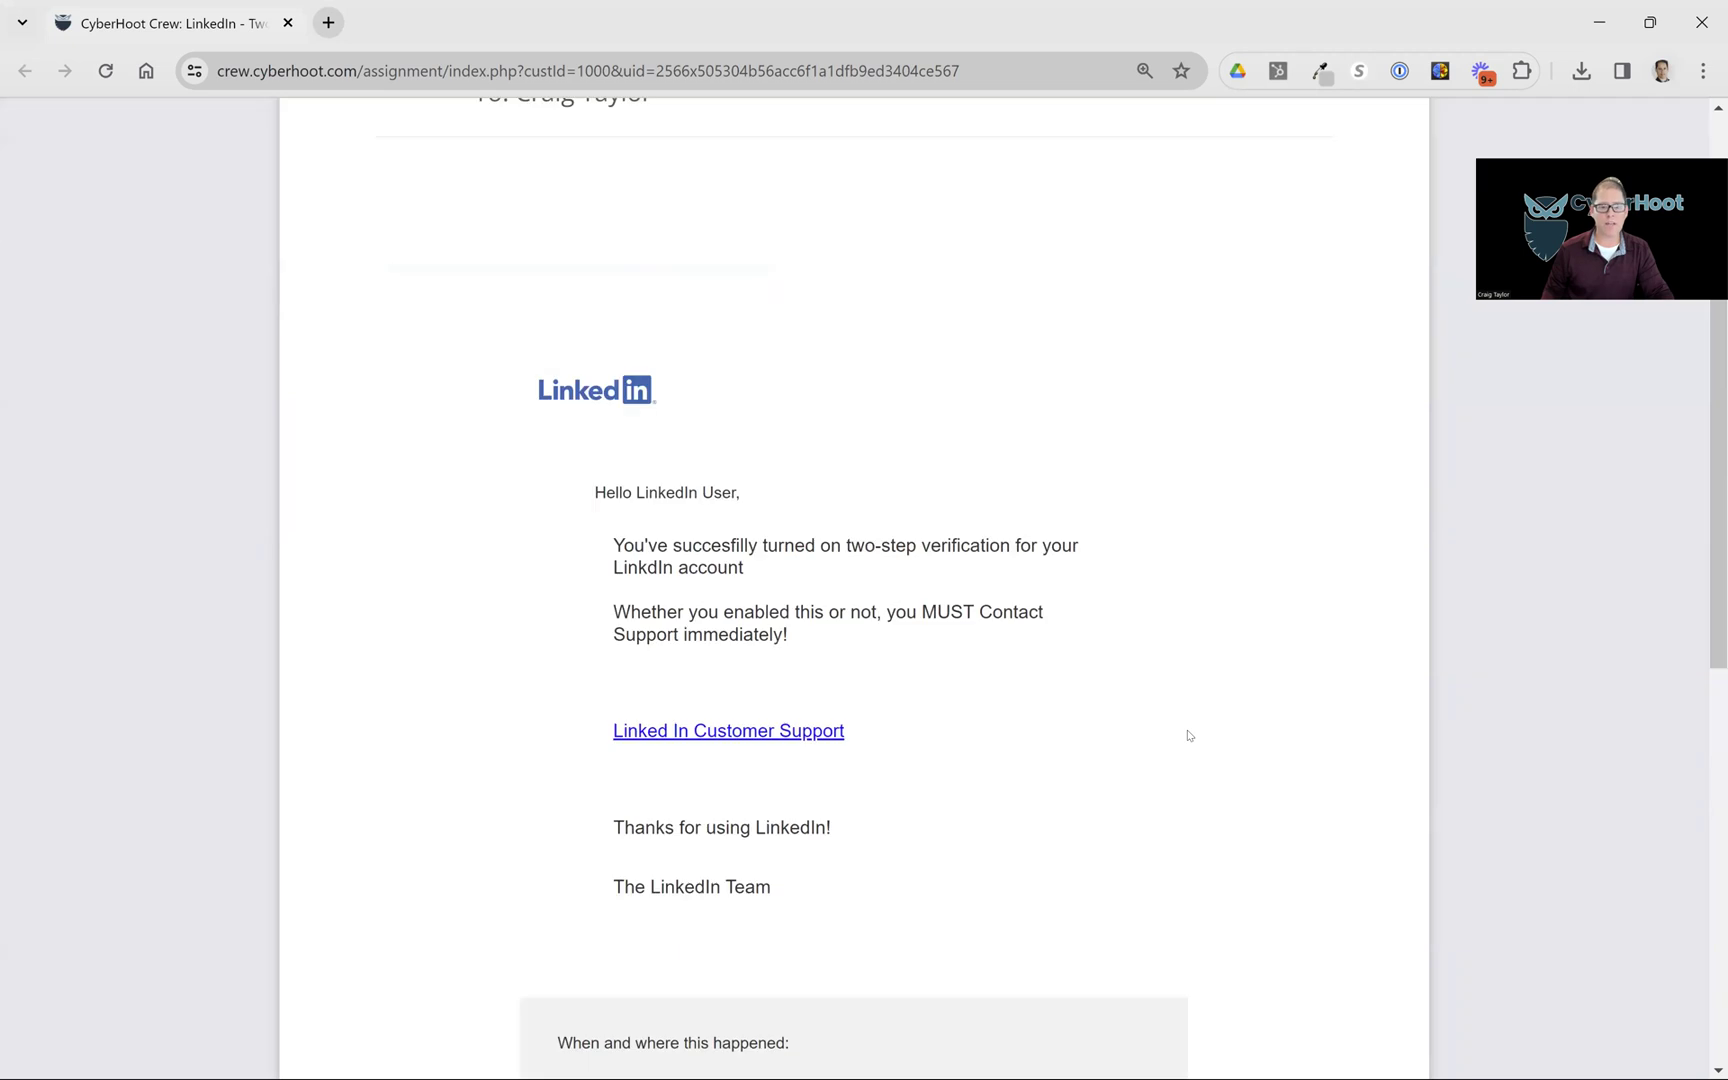
{"action": "scroll", "coordinate": [1189, 736], "scroll_direction": "up", "scroll_amount": 2}
{"action": "scroll", "coordinate": [1189, 736], "scroll_direction": "up", "scroll_amount": 8}
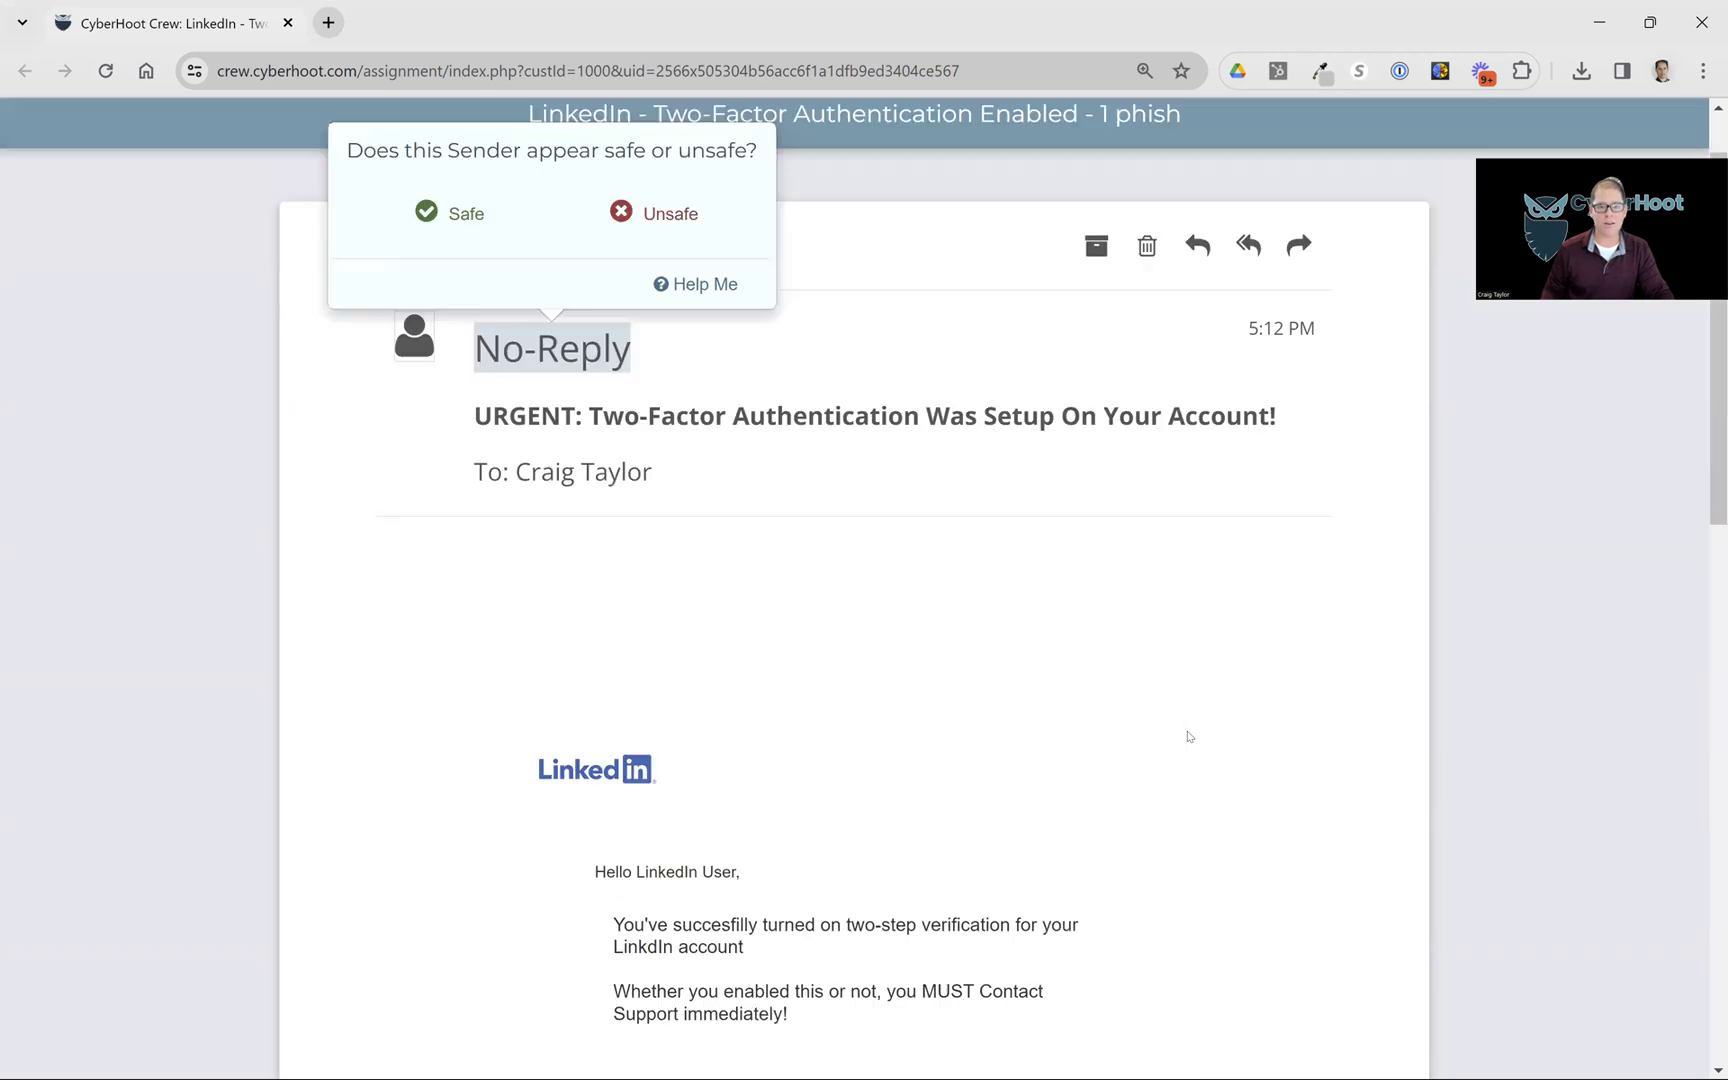
{"action": "scroll", "coordinate": [1189, 736], "scroll_direction": "up", "scroll_amount": 1}
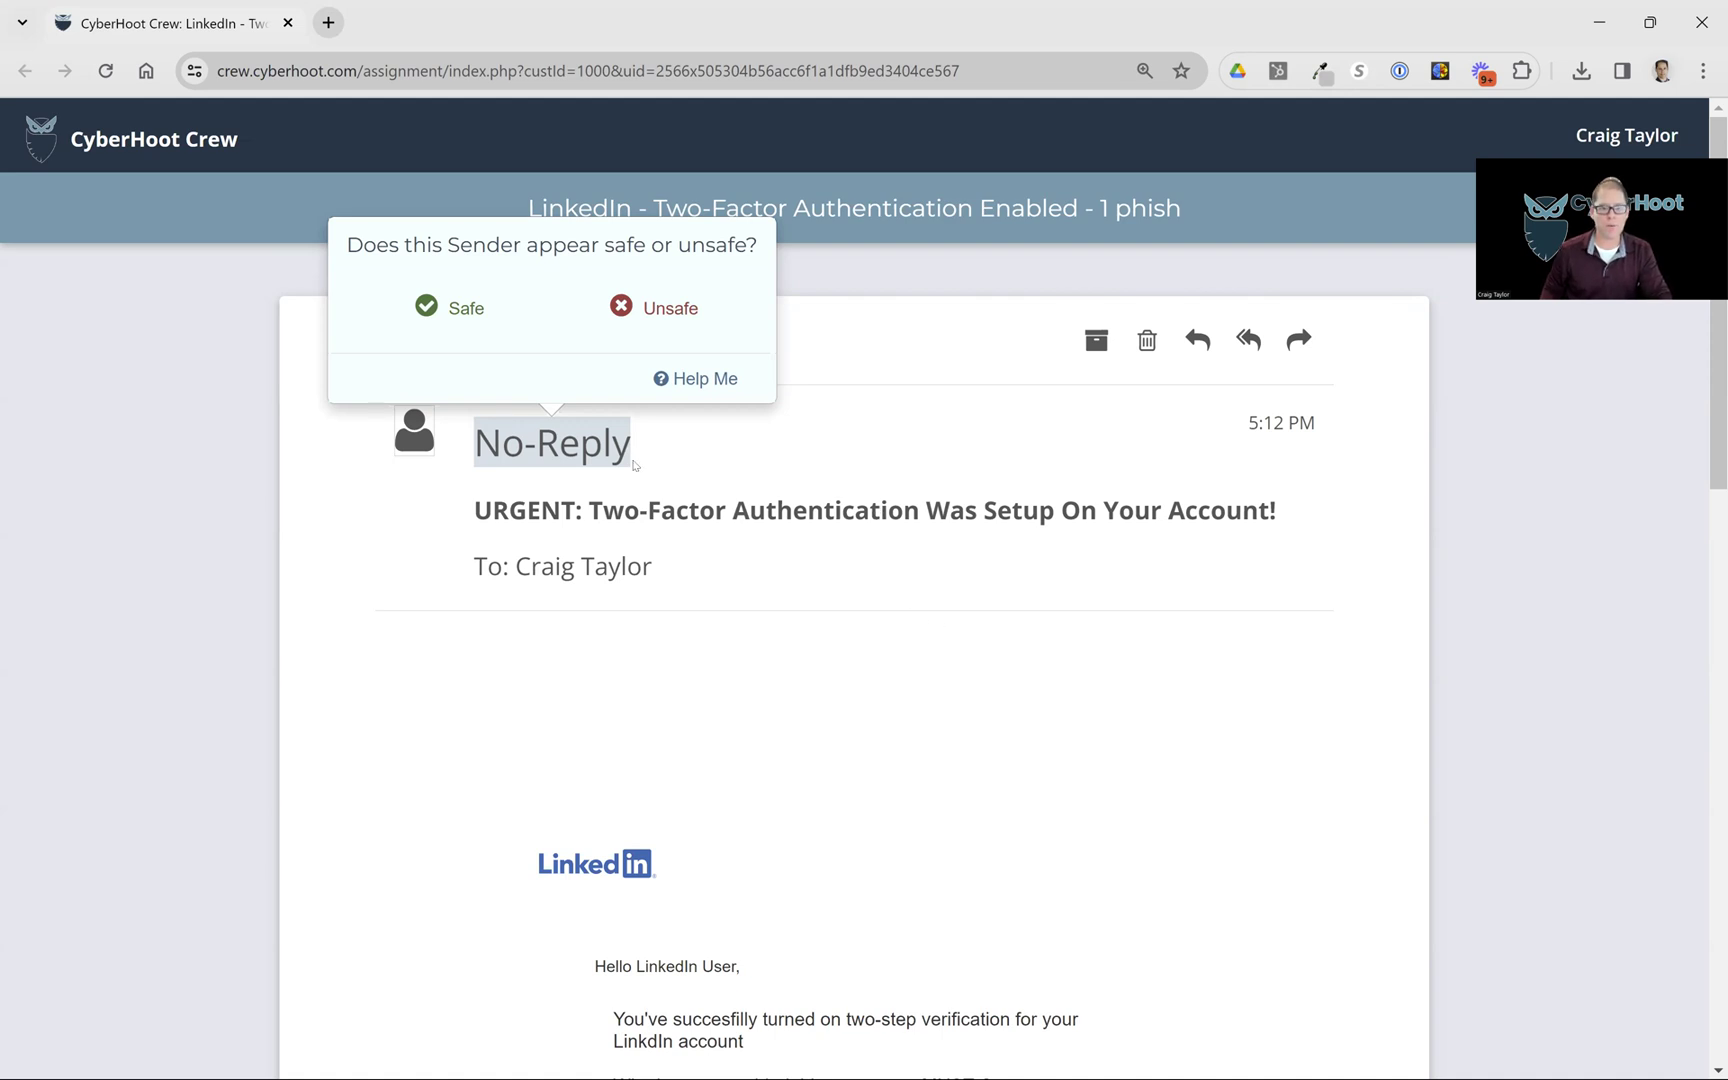
Check the full address behind the No-Reply sender and the sender guidance, and rate the Sender as safe
{"action": "mouse_move", "coordinate": [548, 455]}
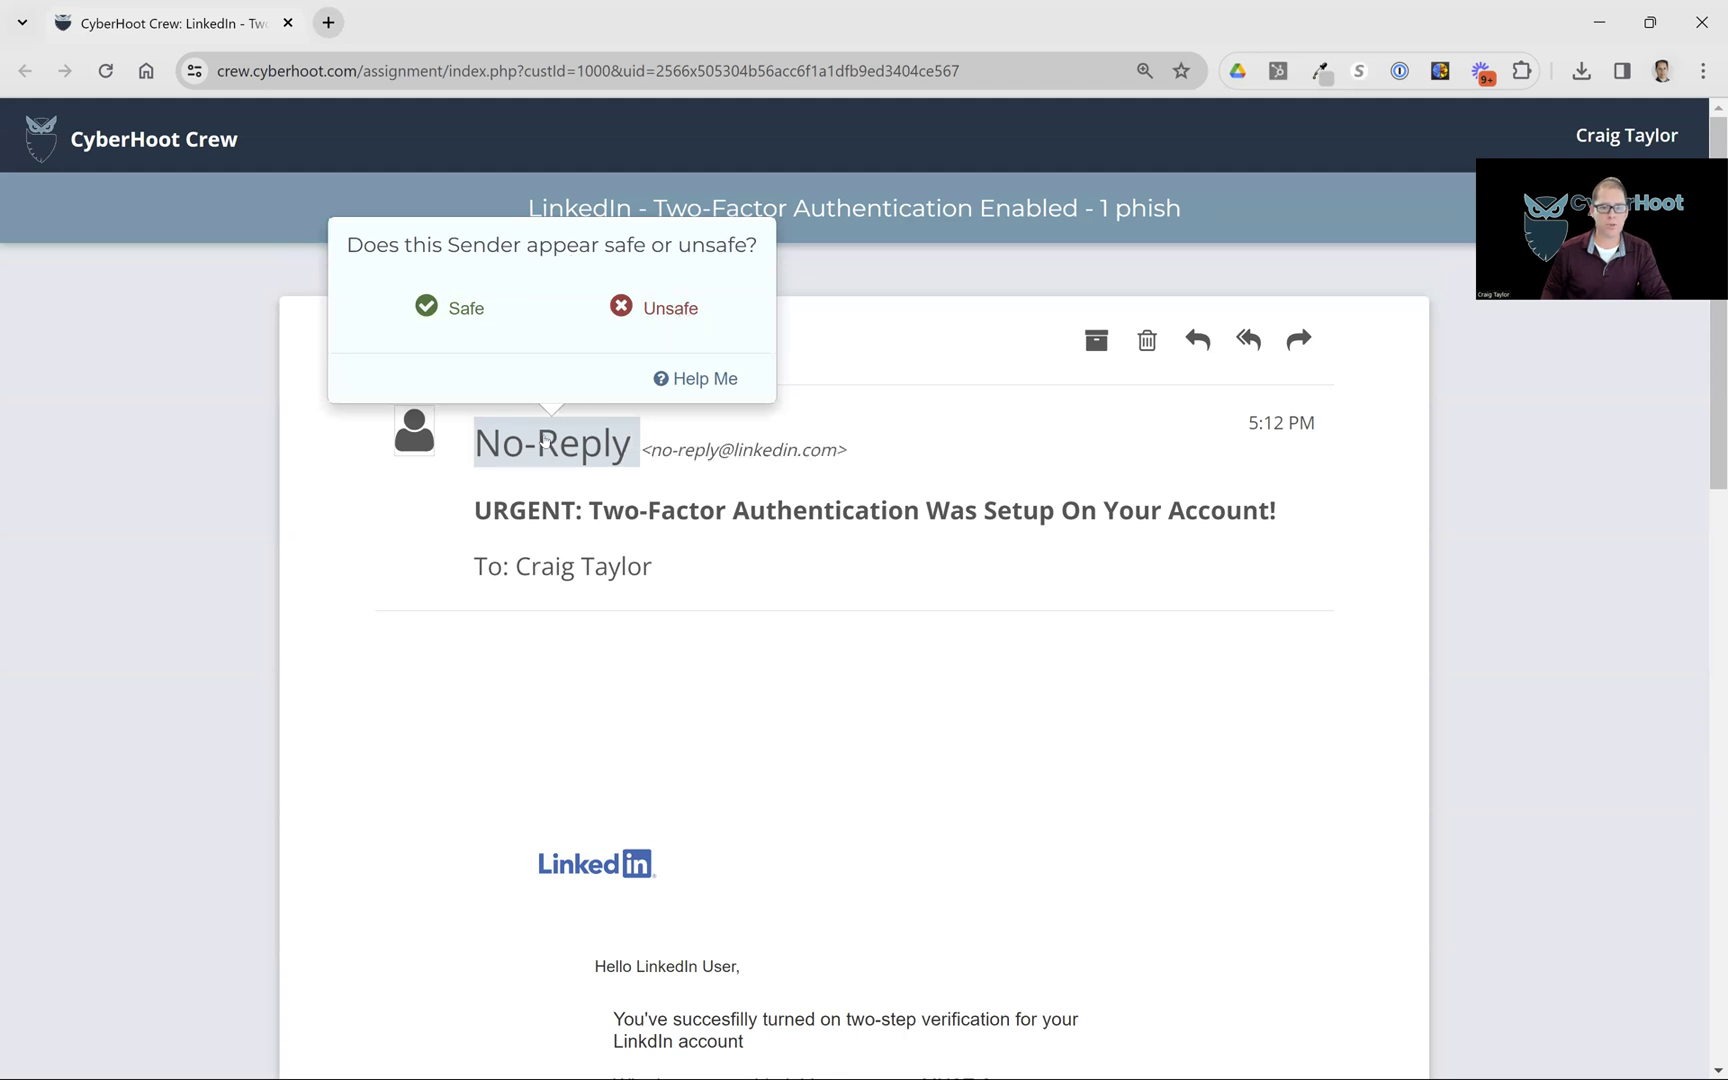
{"action": "mouse_move", "coordinate": [680, 380]}
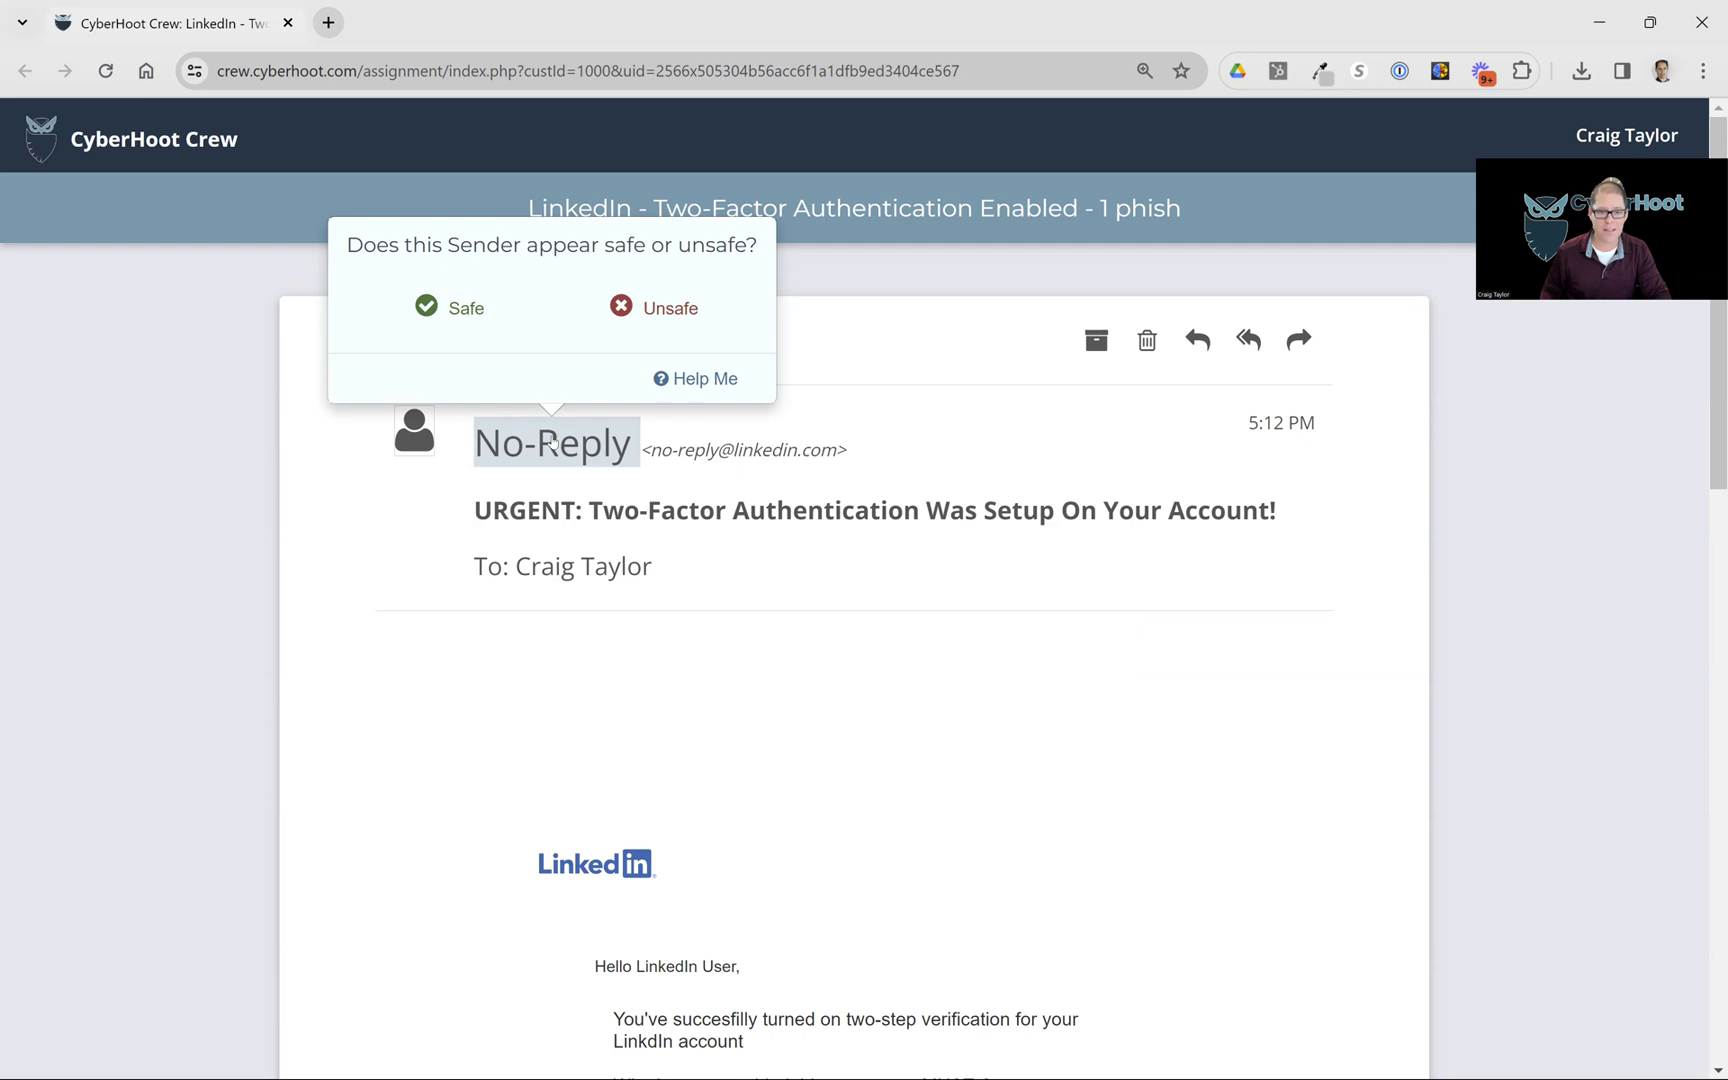
{"action": "left_click", "coordinate": [466, 316]}
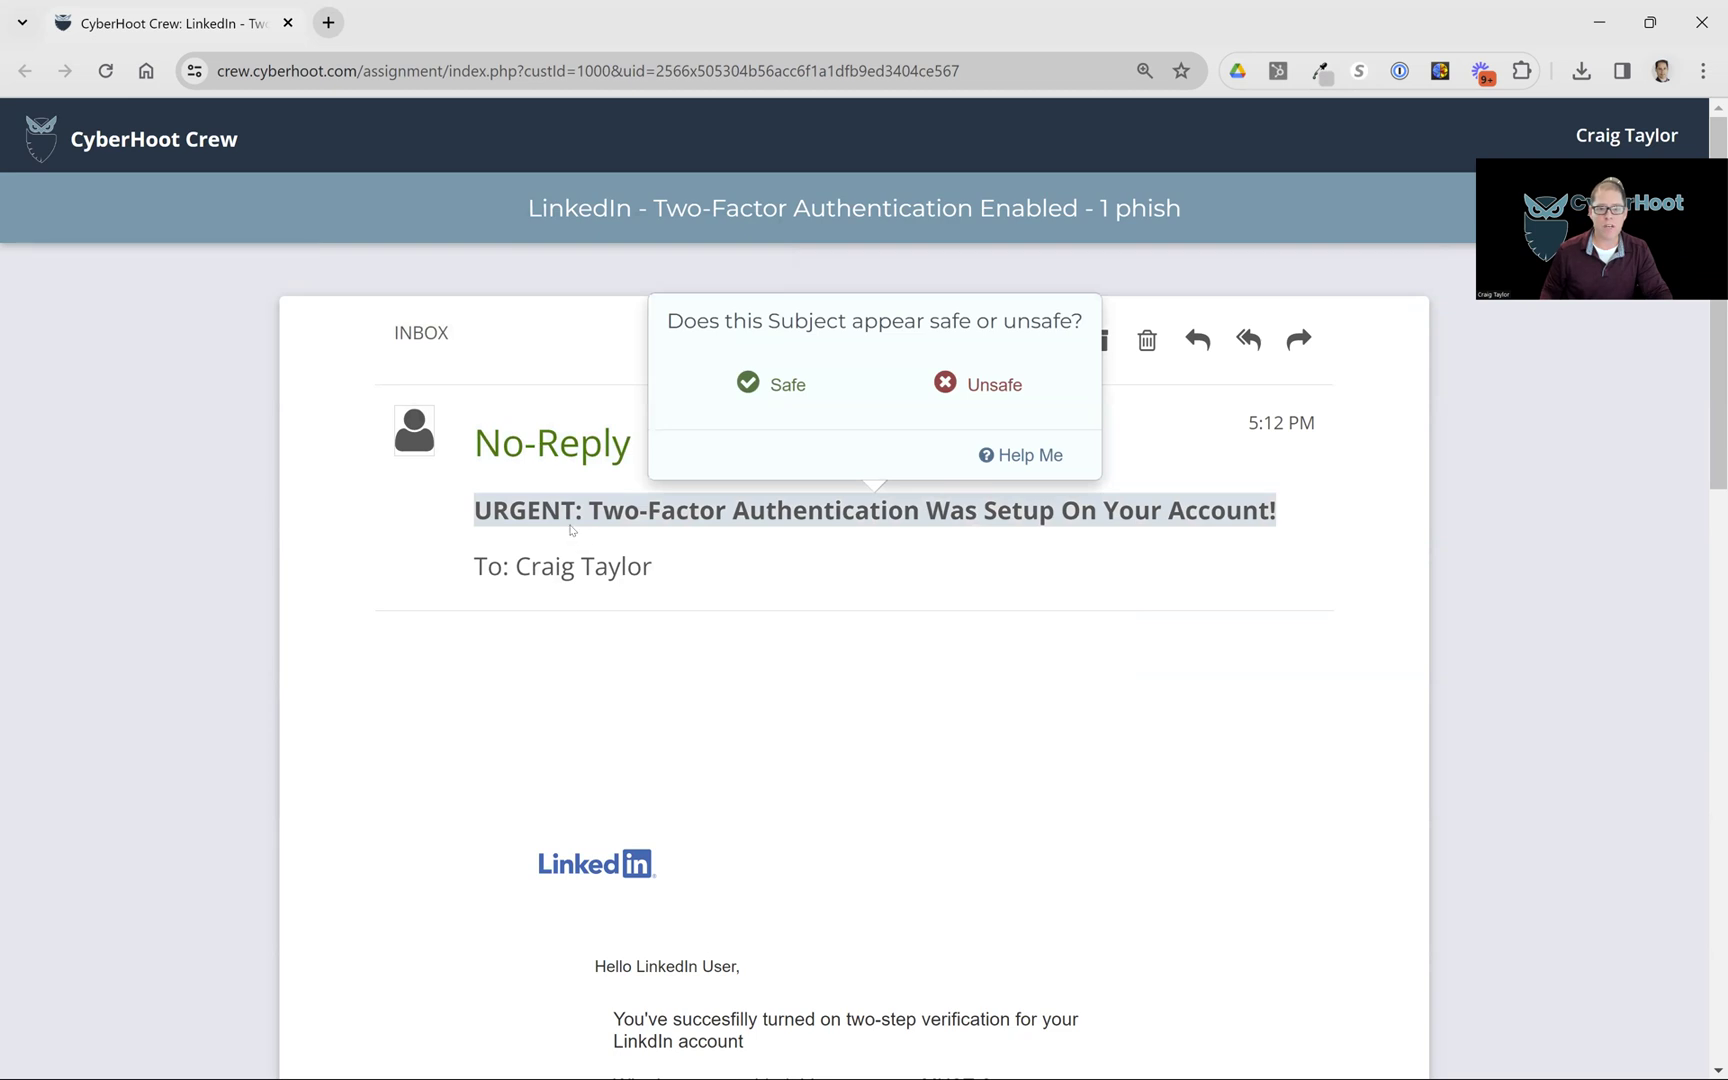
Consult the guidance on judging subject lines and rate the "URGENT: Two-Factor Authentication" Subject as unsafe
{"action": "left_click", "coordinate": [1055, 463]}
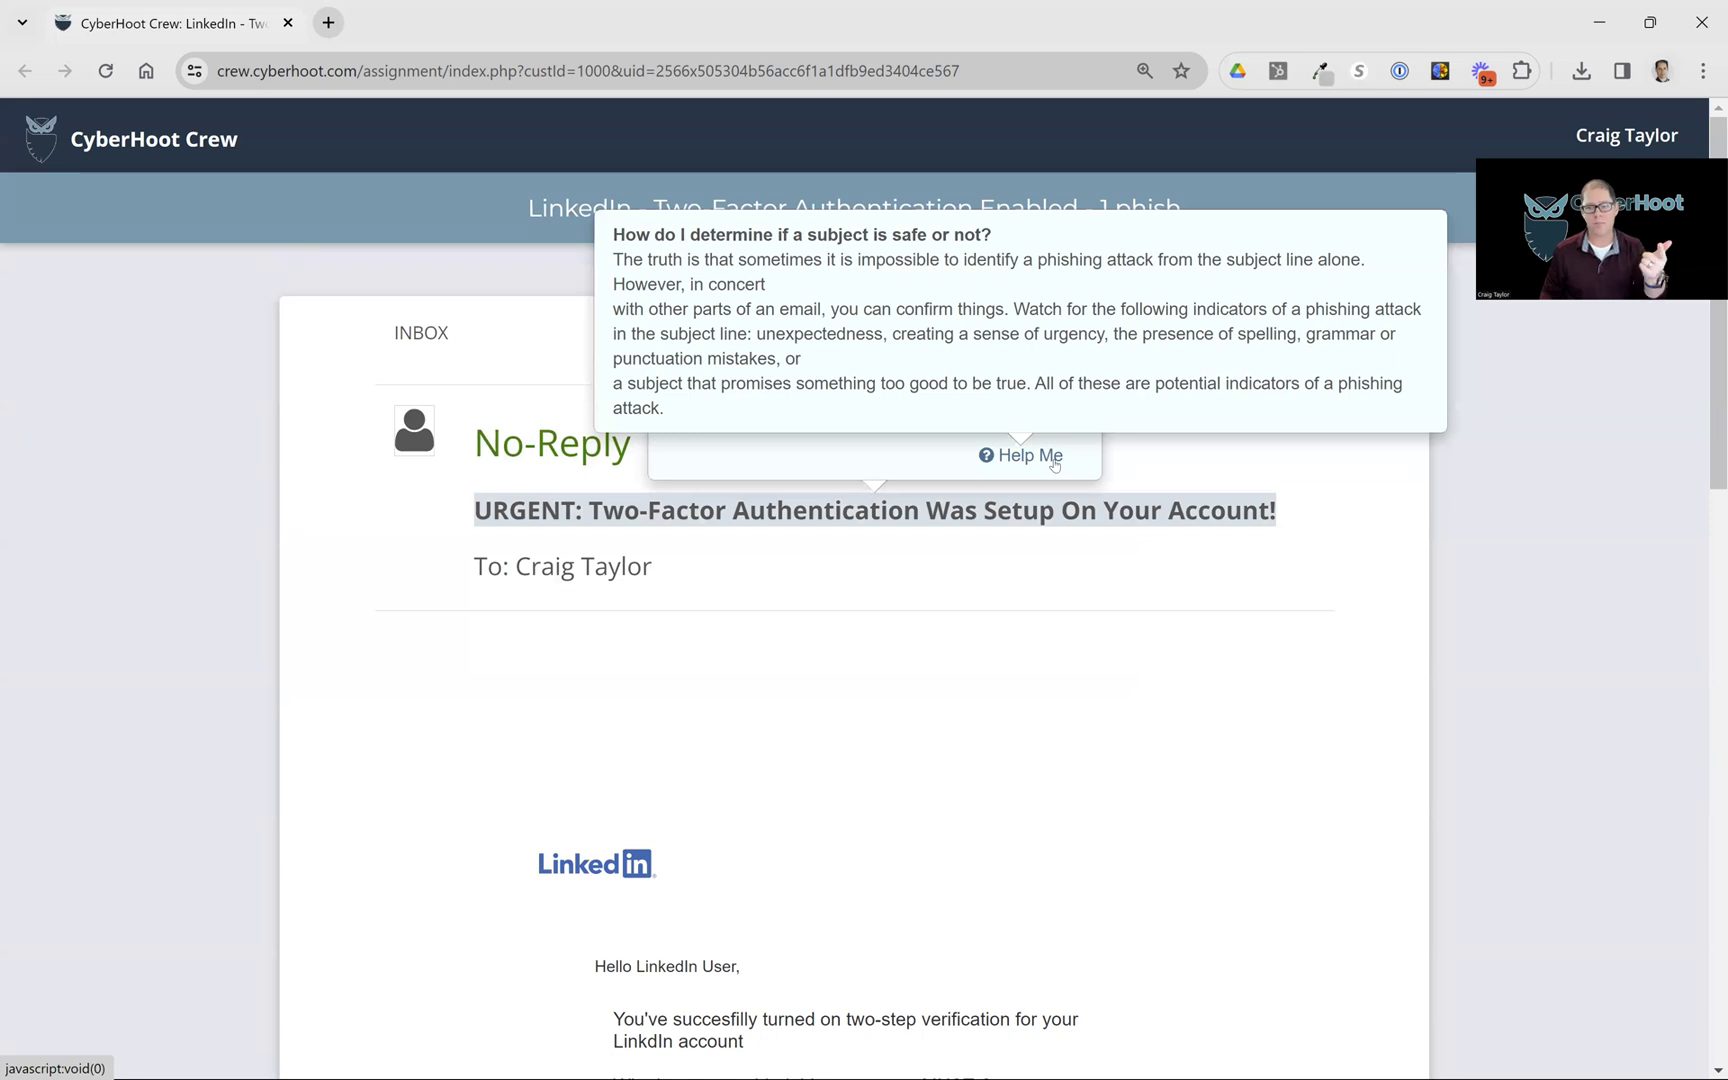
{"action": "left_click", "coordinate": [1055, 463]}
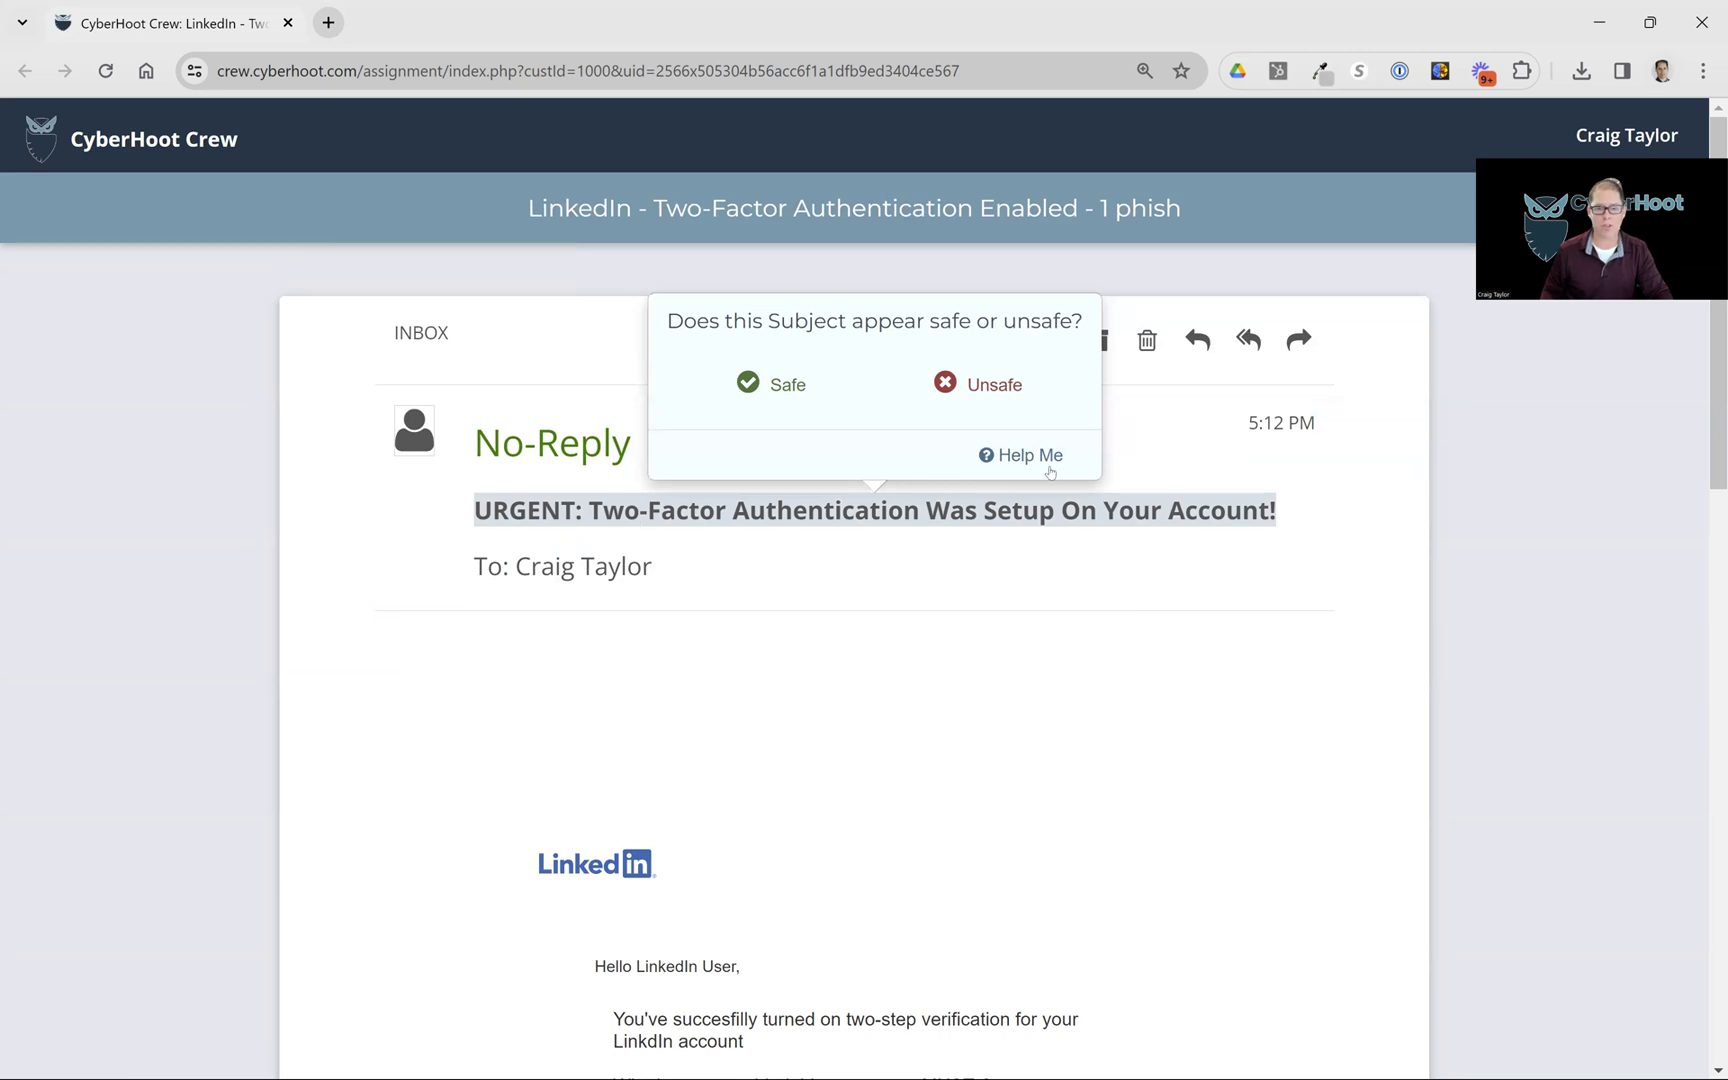
{"action": "left_click", "coordinate": [982, 384]}
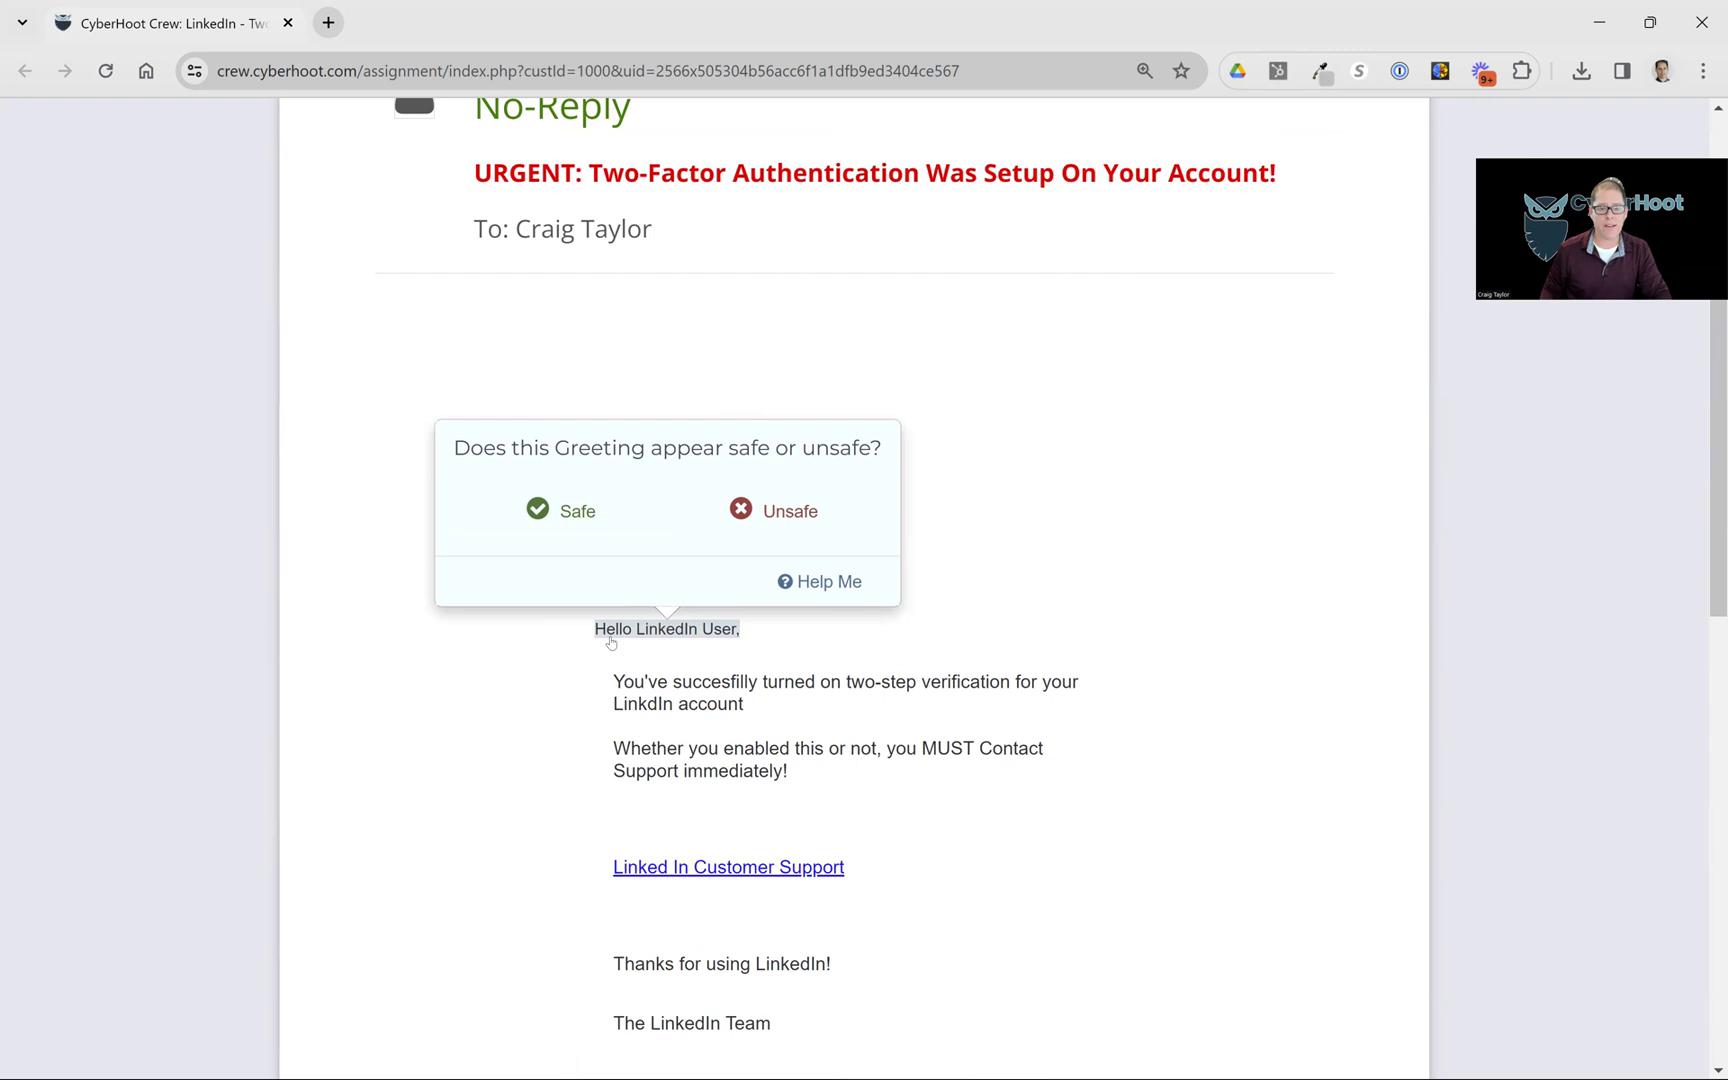
Rate the "Hello LinkedIn User" Greeting and the email's Spelling, Punctuation, and Grammar as unsafe
{"action": "left_click", "coordinate": [828, 588]}
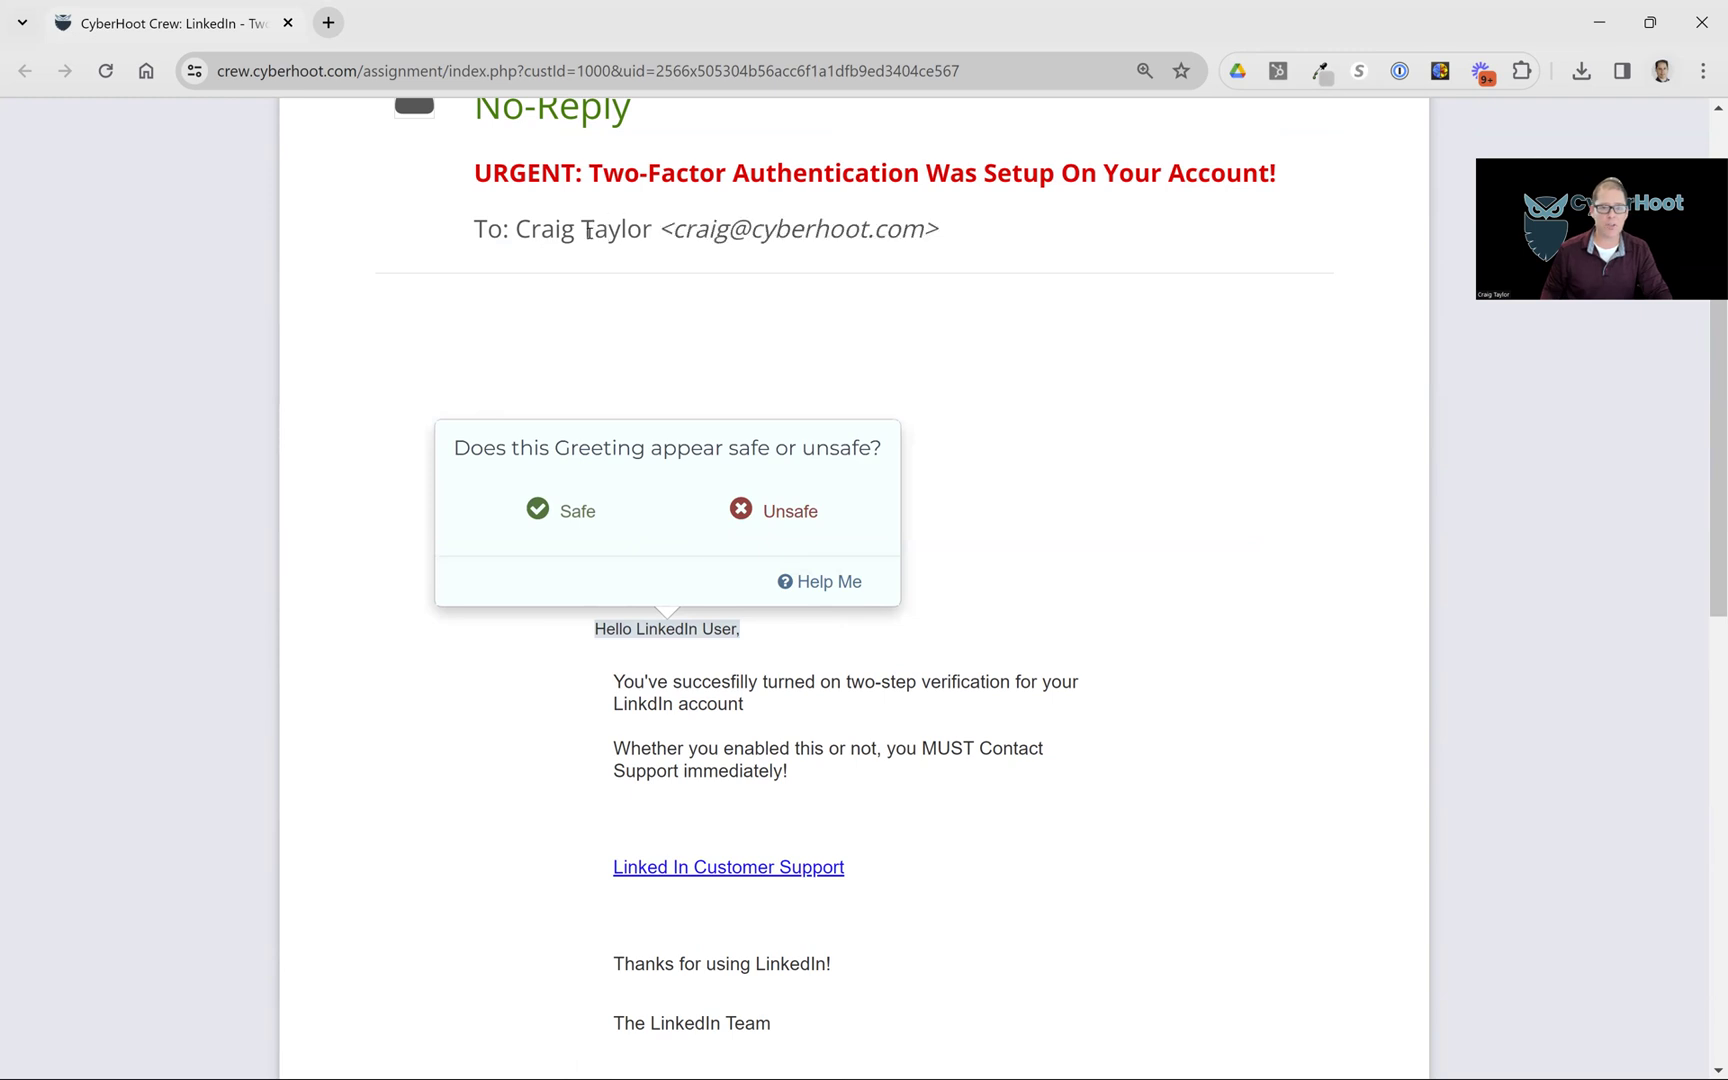
{"action": "left_click", "coordinate": [834, 512]}
{"action": "scroll", "coordinate": [1142, 490], "scroll_direction": "down", "scroll_amount": 3}
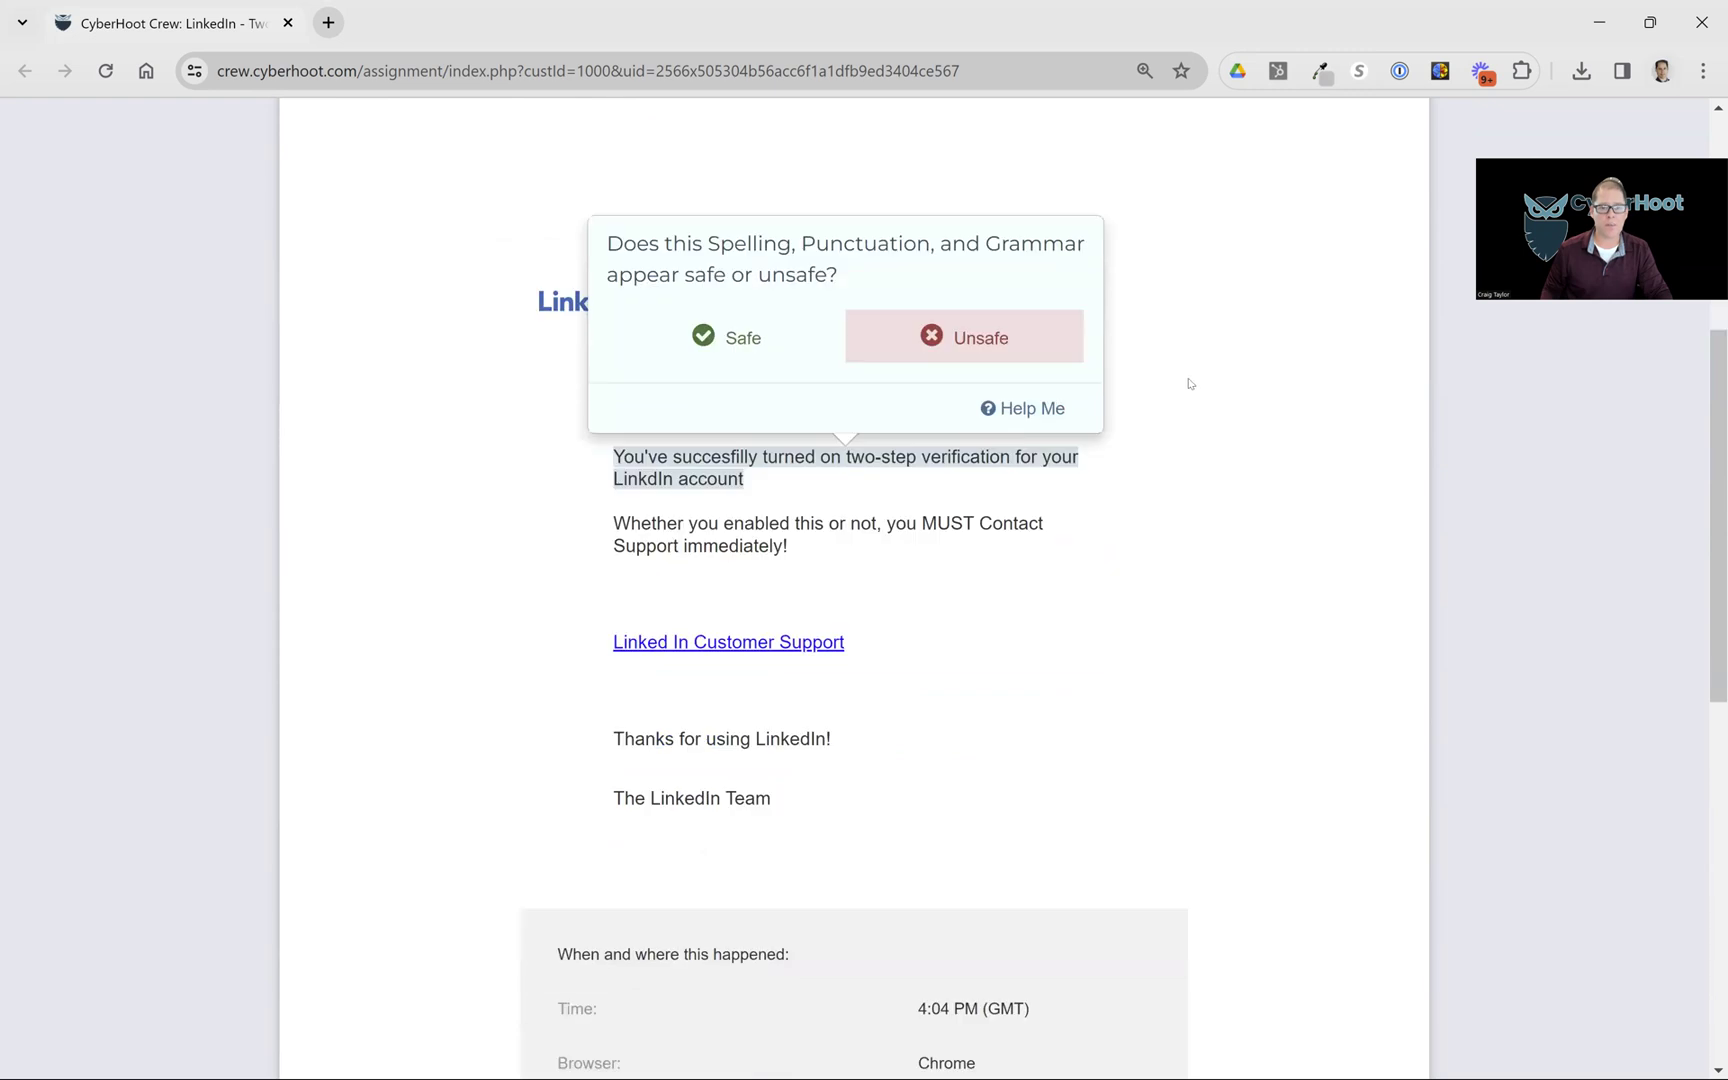
{"action": "scroll", "coordinate": [1199, 397], "scroll_direction": "down", "scroll_amount": 1}
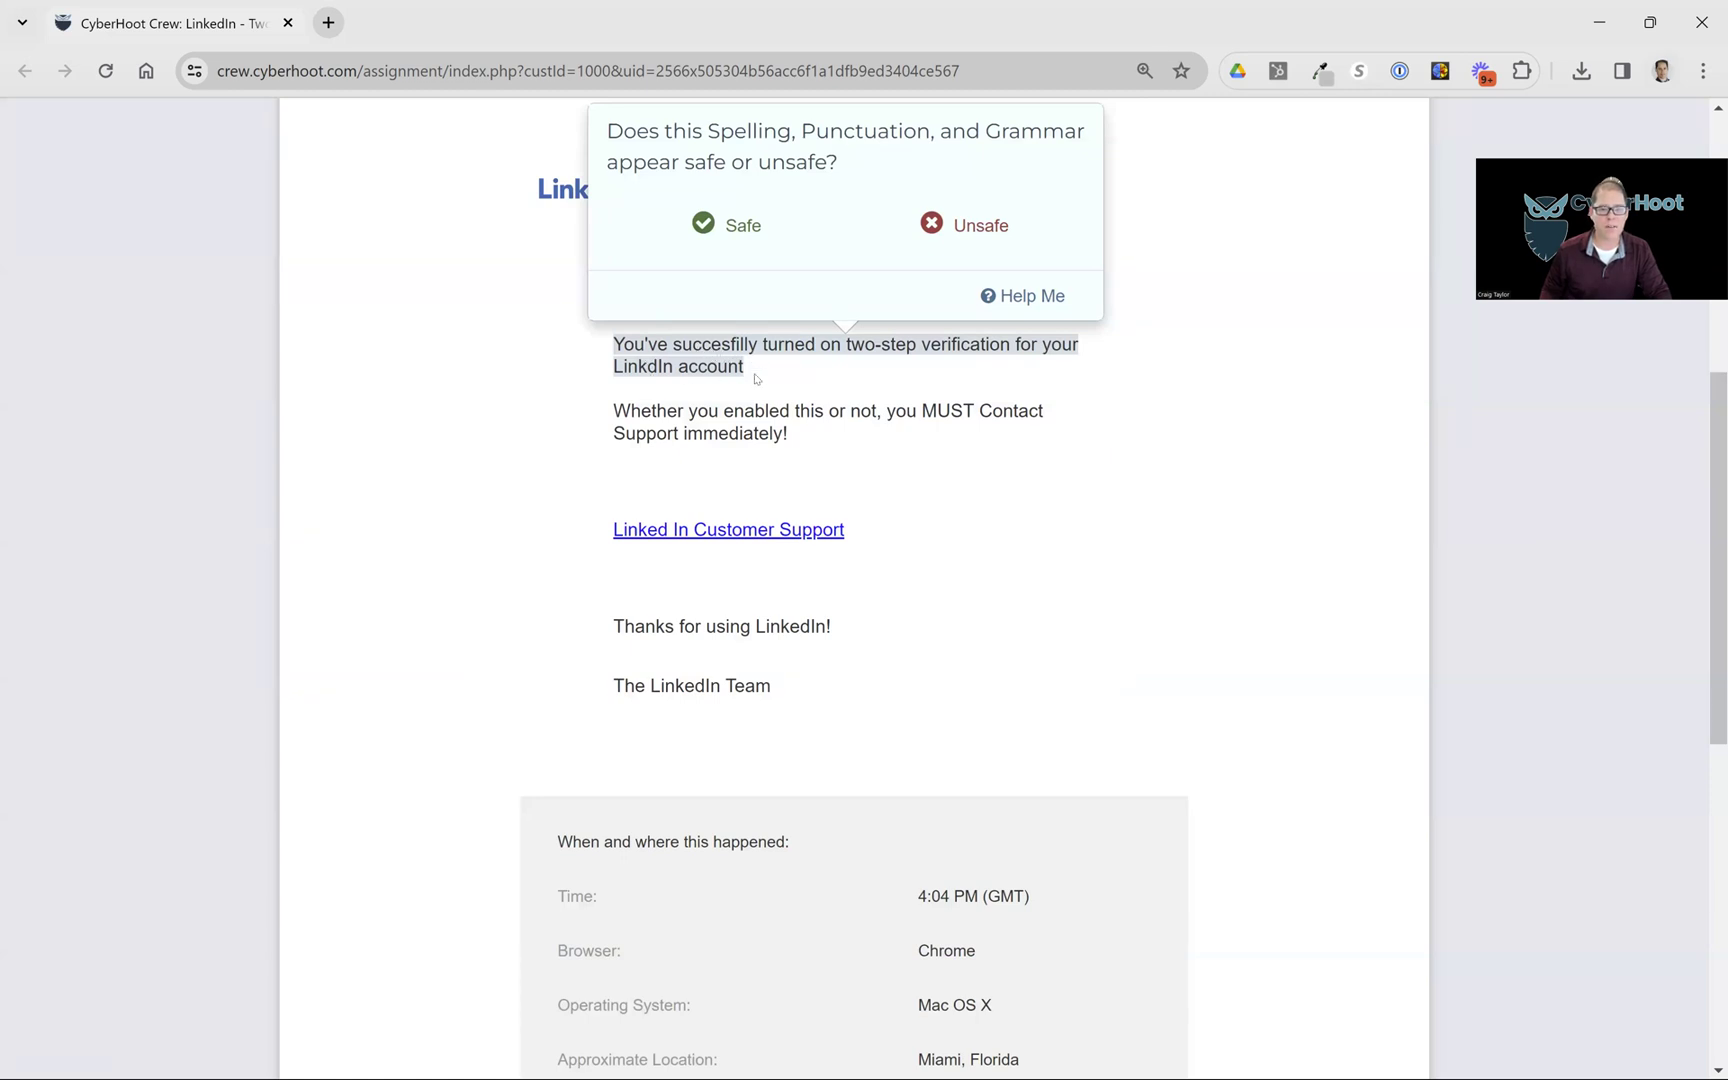
{"action": "left_click", "coordinate": [999, 228]}
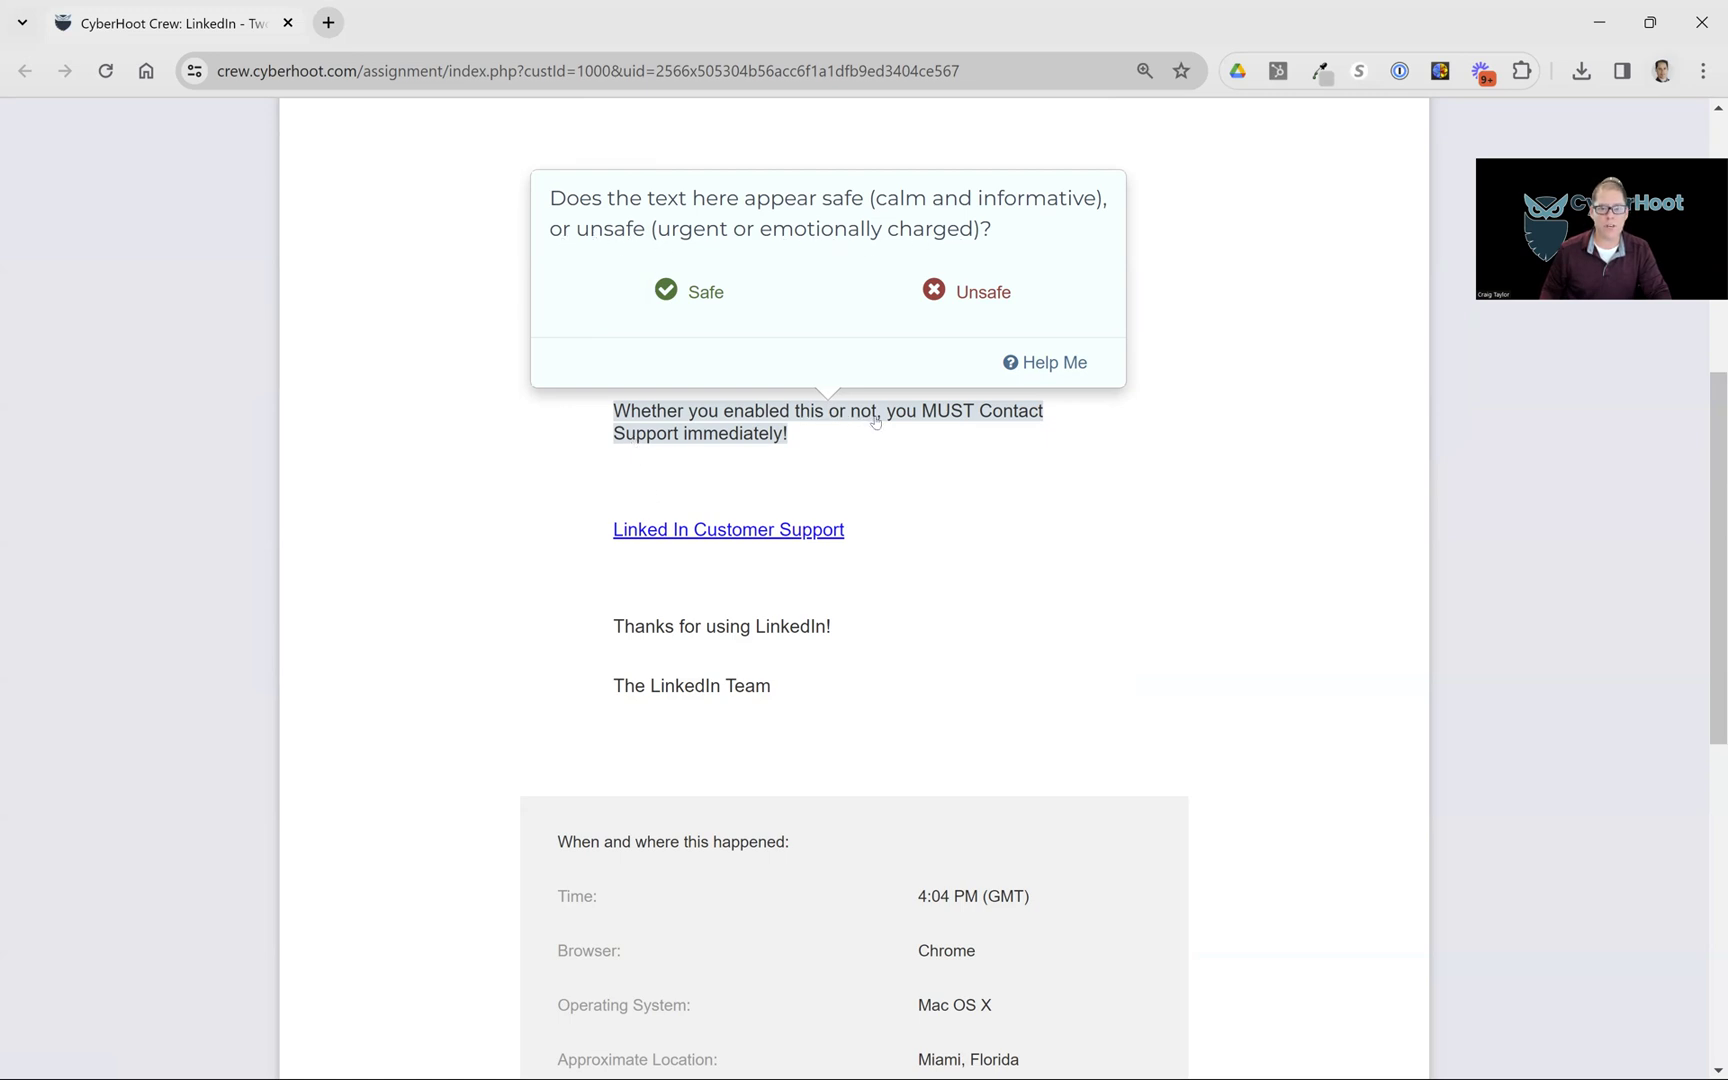
Review the email around the "you MUST Contact Support immediately!" text and rate its urgency as unsafe
{"action": "scroll", "coordinate": [1118, 493], "scroll_direction": "up", "scroll_amount": 1}
{"action": "scroll", "coordinate": [1118, 493], "scroll_direction": "up", "scroll_amount": 5}
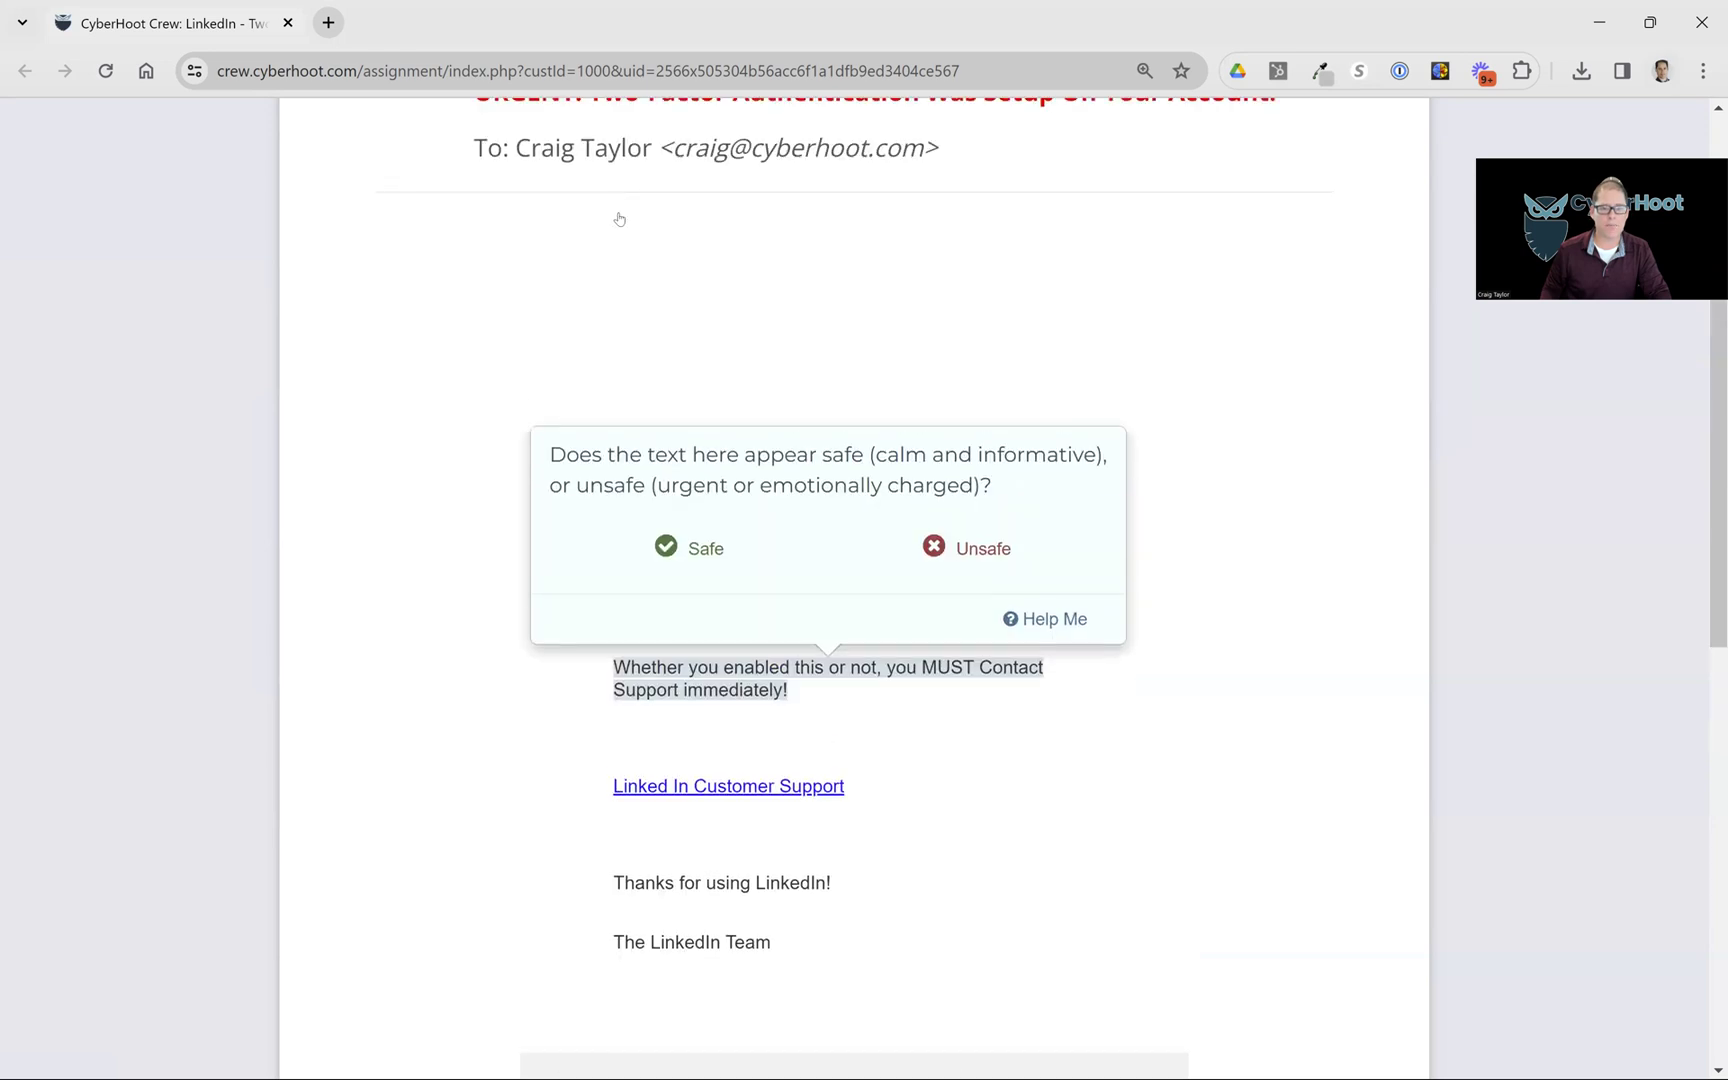
{"action": "scroll", "coordinate": [711, 387], "scroll_direction": "down", "scroll_amount": 7}
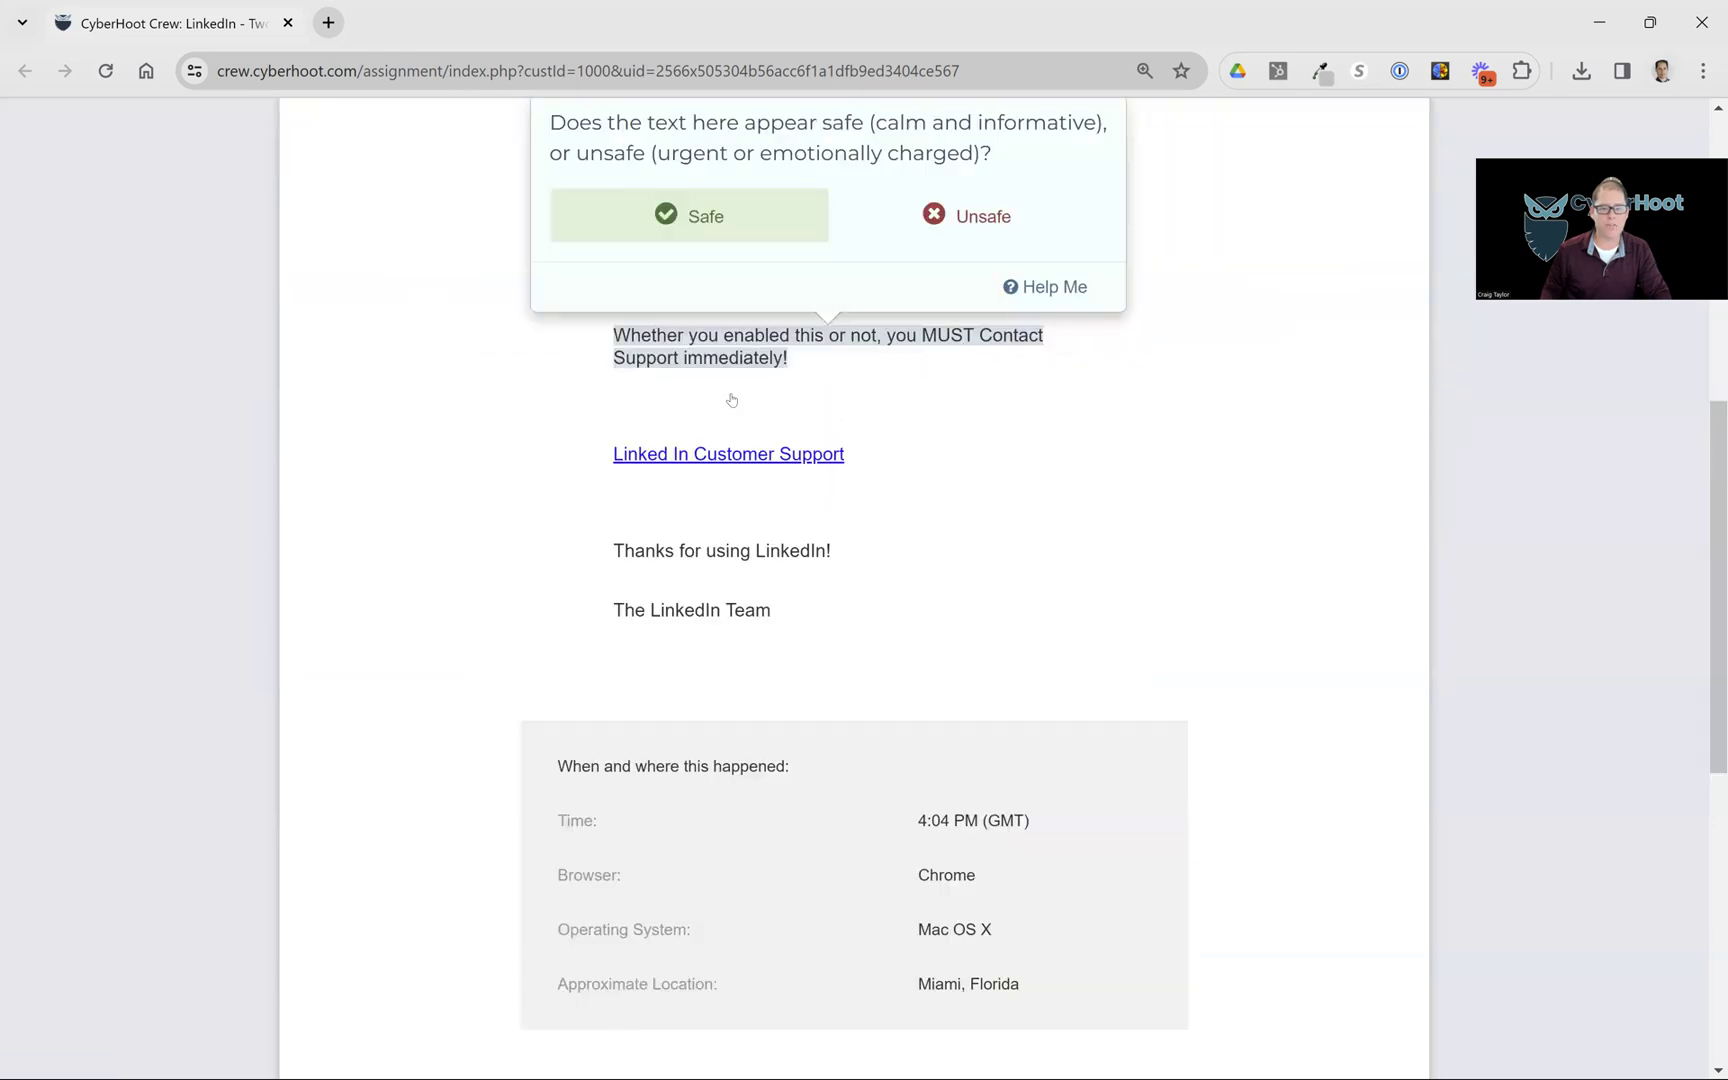
{"action": "scroll", "coordinate": [885, 346], "scroll_direction": "up", "scroll_amount": 1}
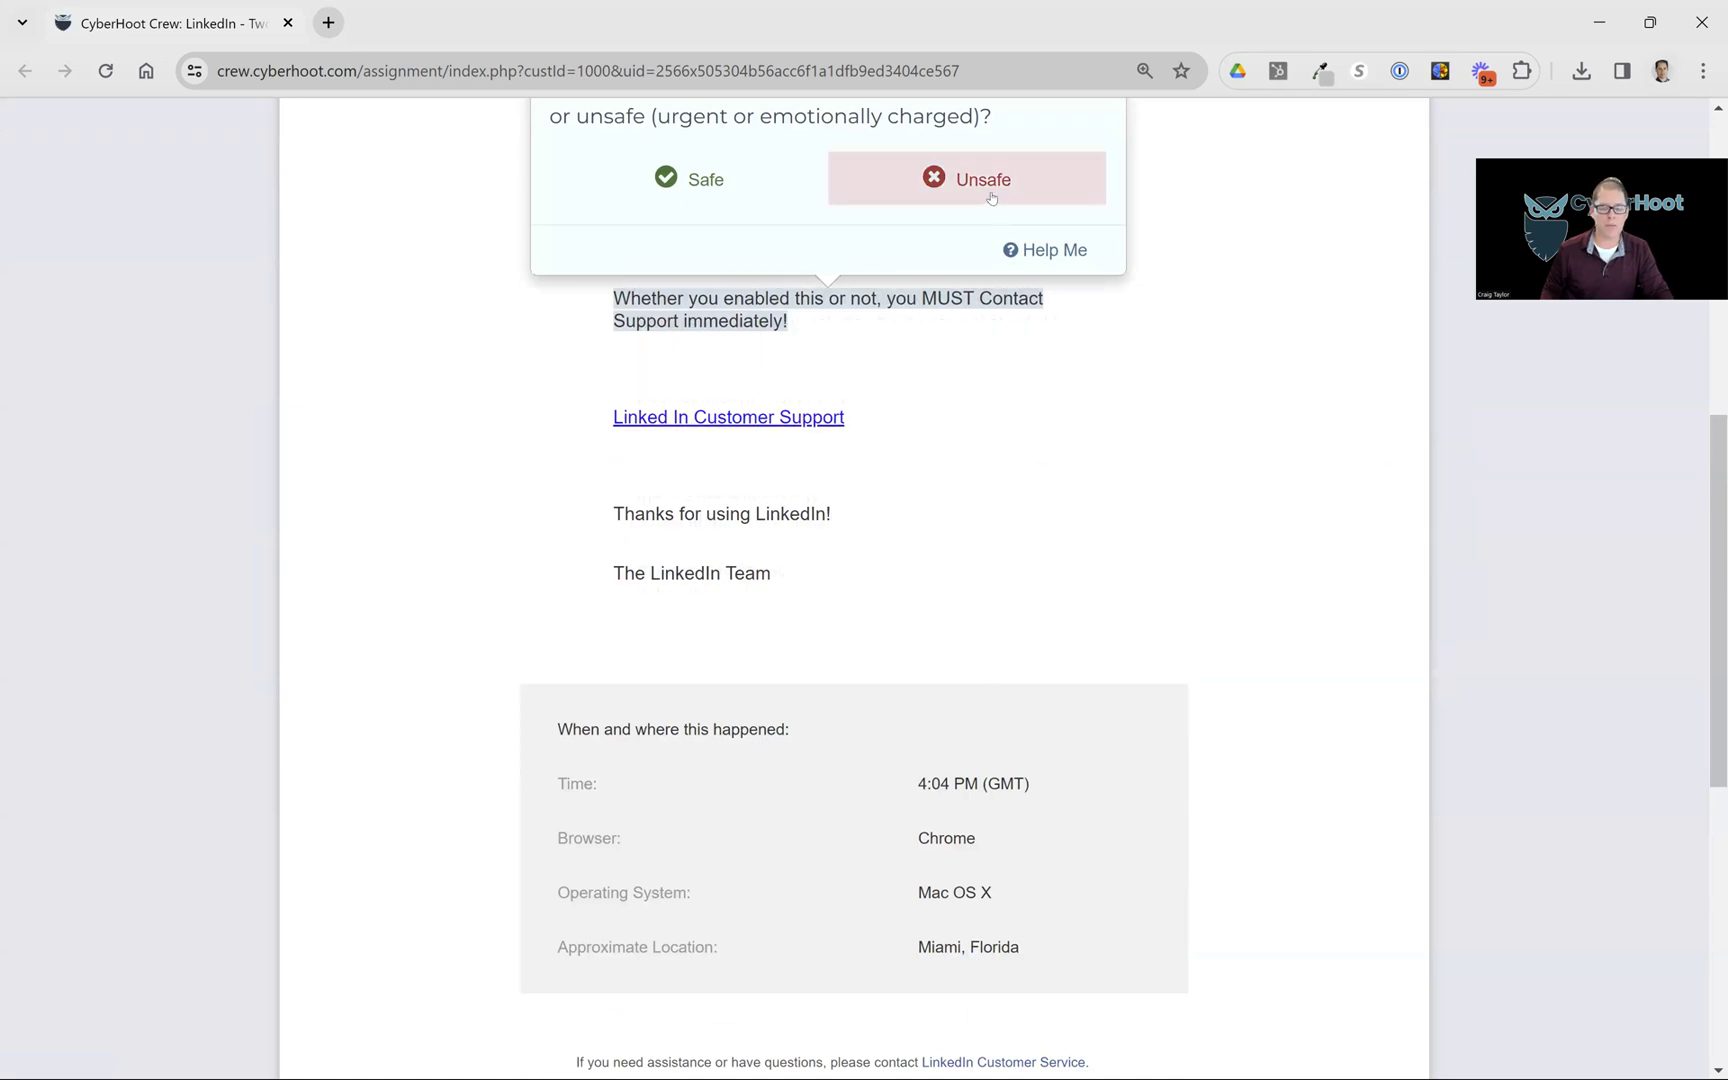
{"action": "mouse_move", "coordinate": [1045, 257]}
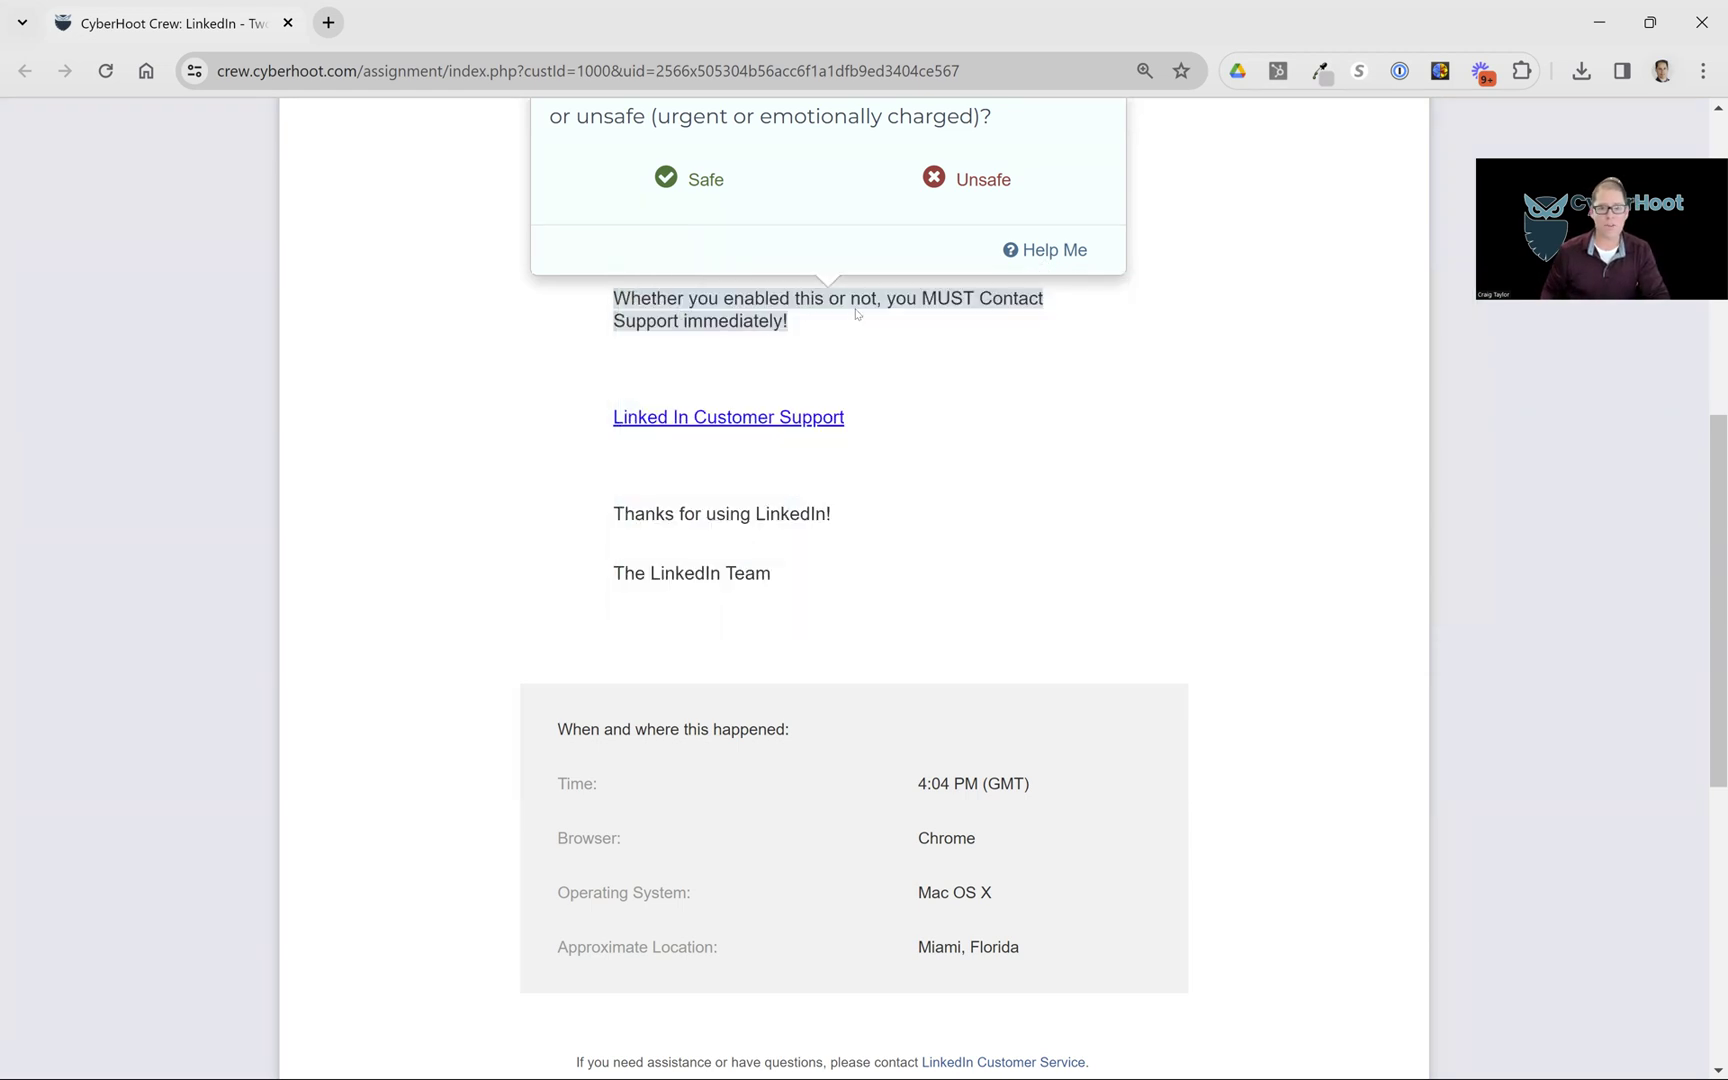
{"action": "left_click", "coordinate": [987, 186]}
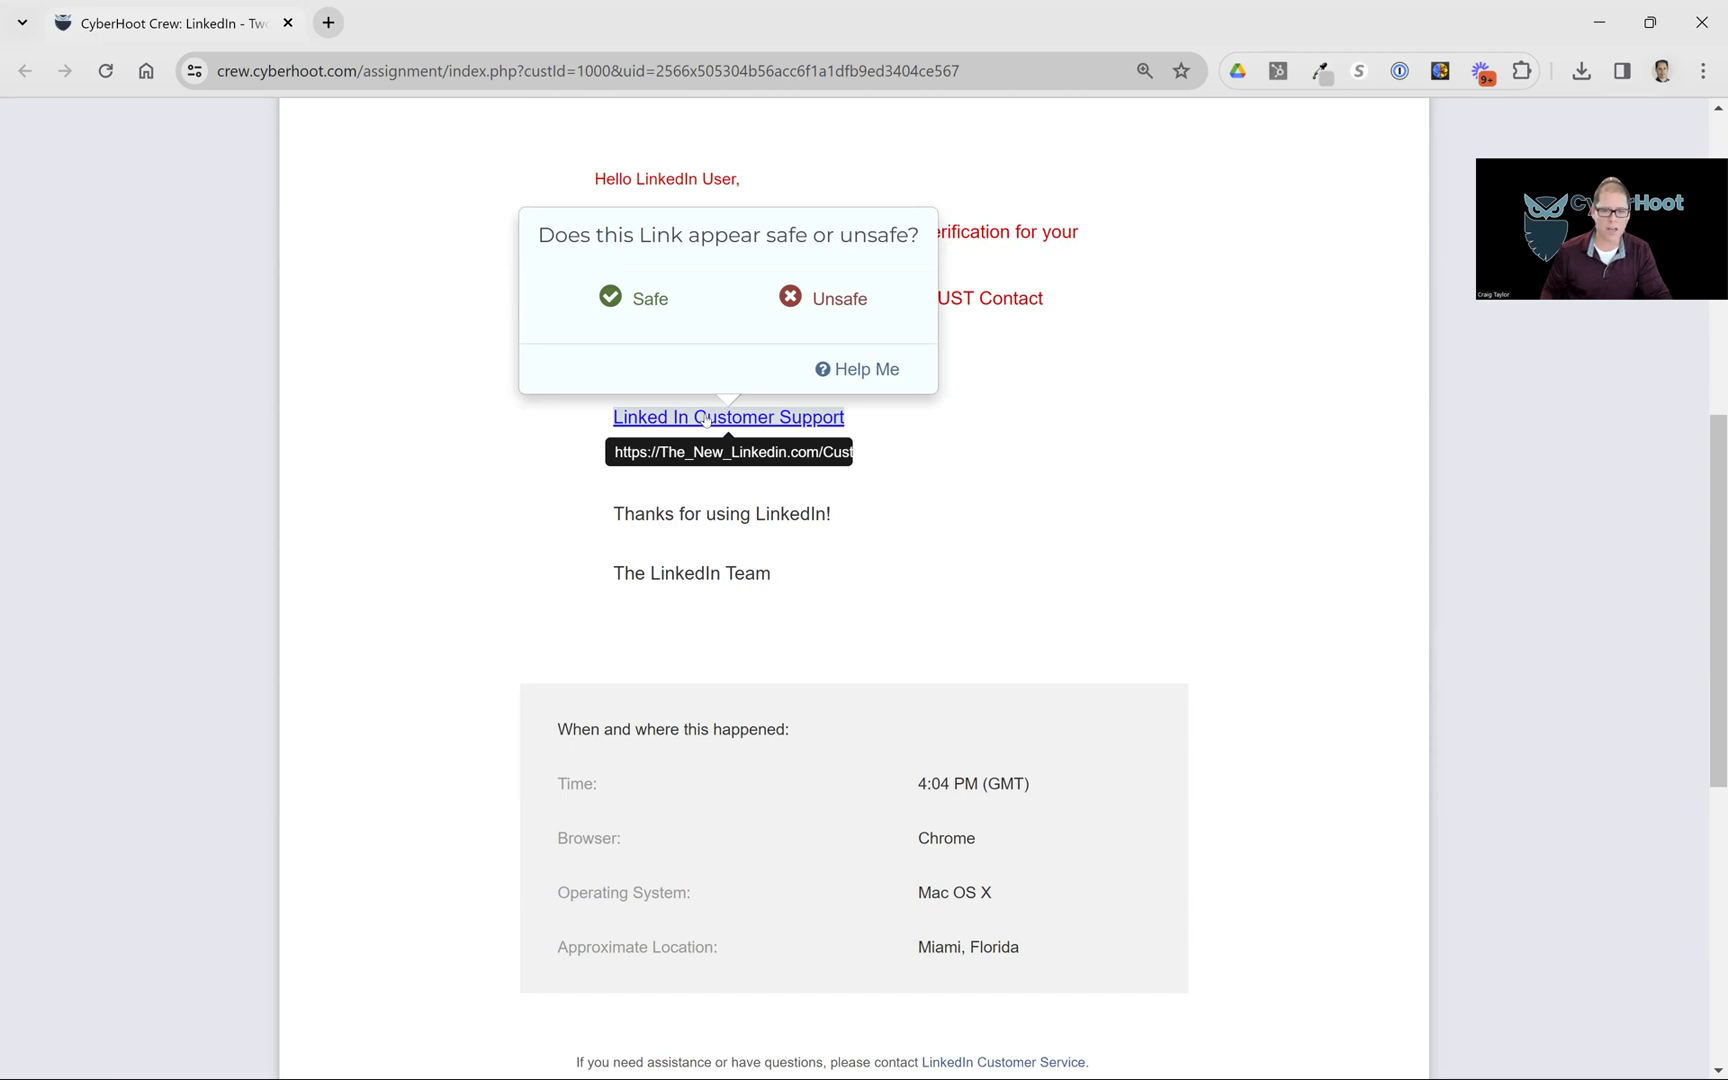
Rate the Linked In Customer Support link as unsafe and submit the test answers
{"action": "left_click", "coordinate": [802, 300]}
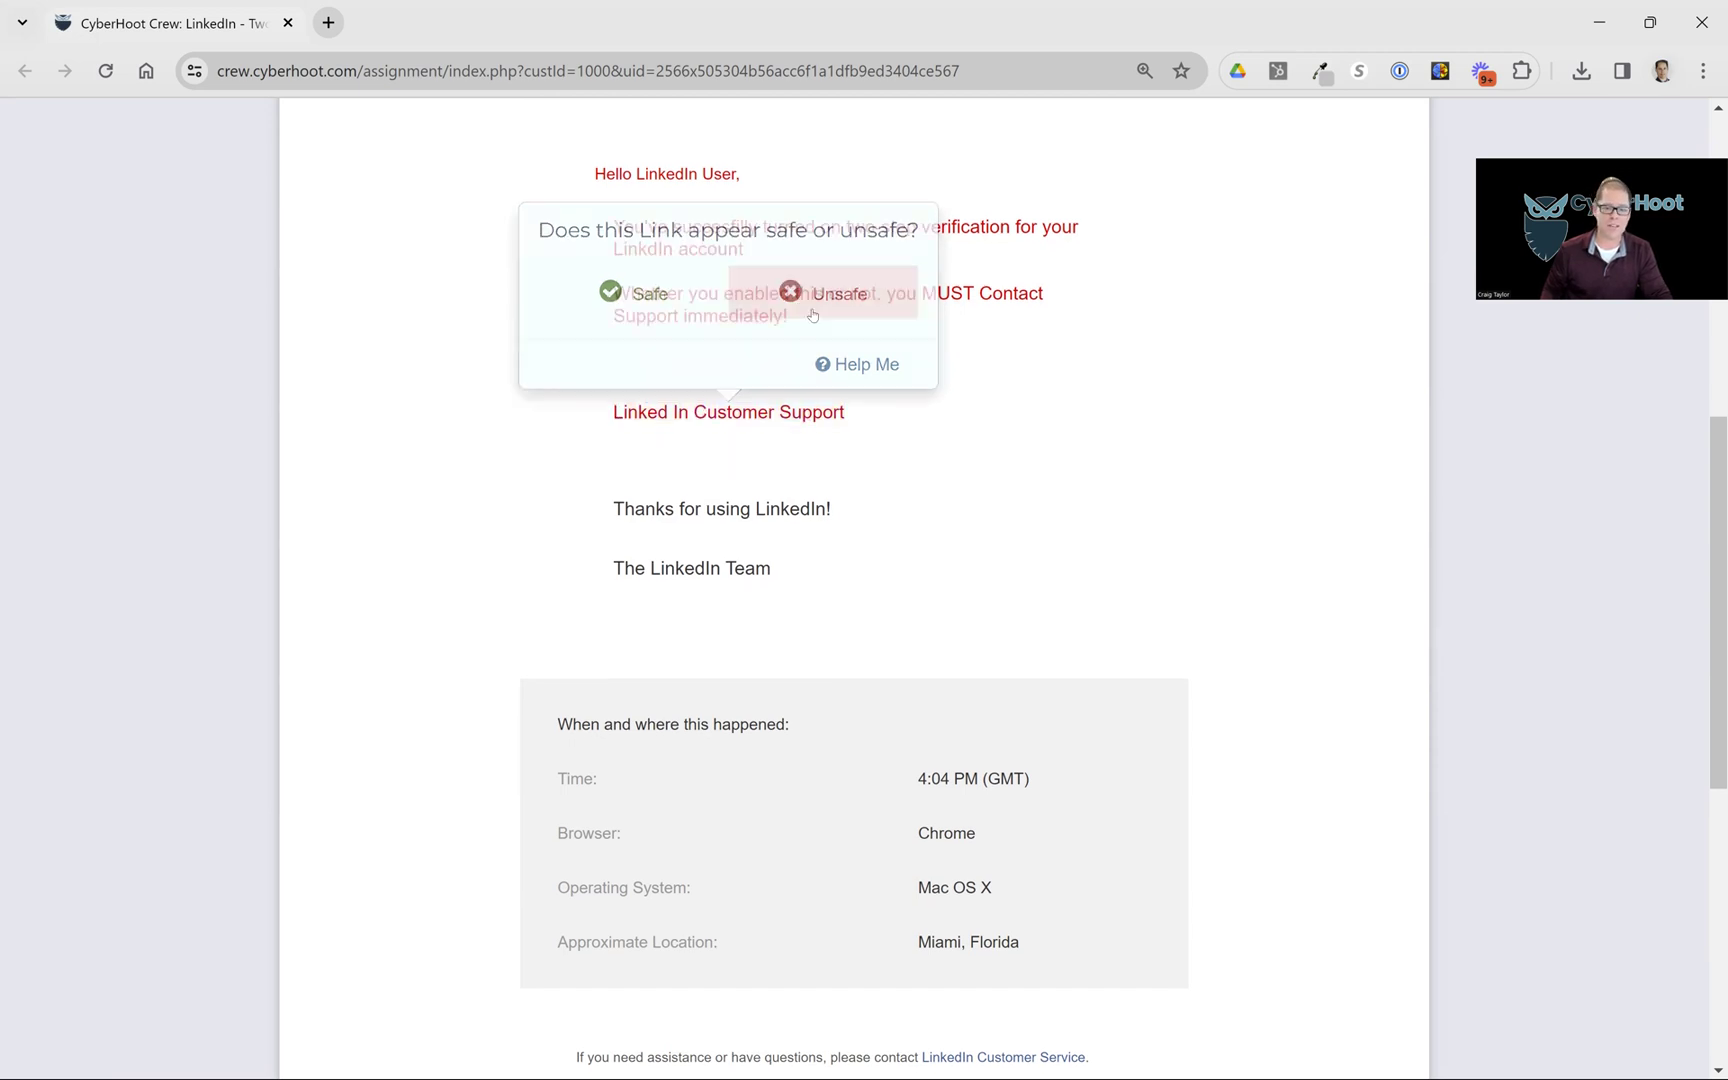
{"action": "scroll", "coordinate": [850, 725], "scroll_direction": "down", "scroll_amount": 7}
{"action": "left_click", "coordinate": [846, 731]}
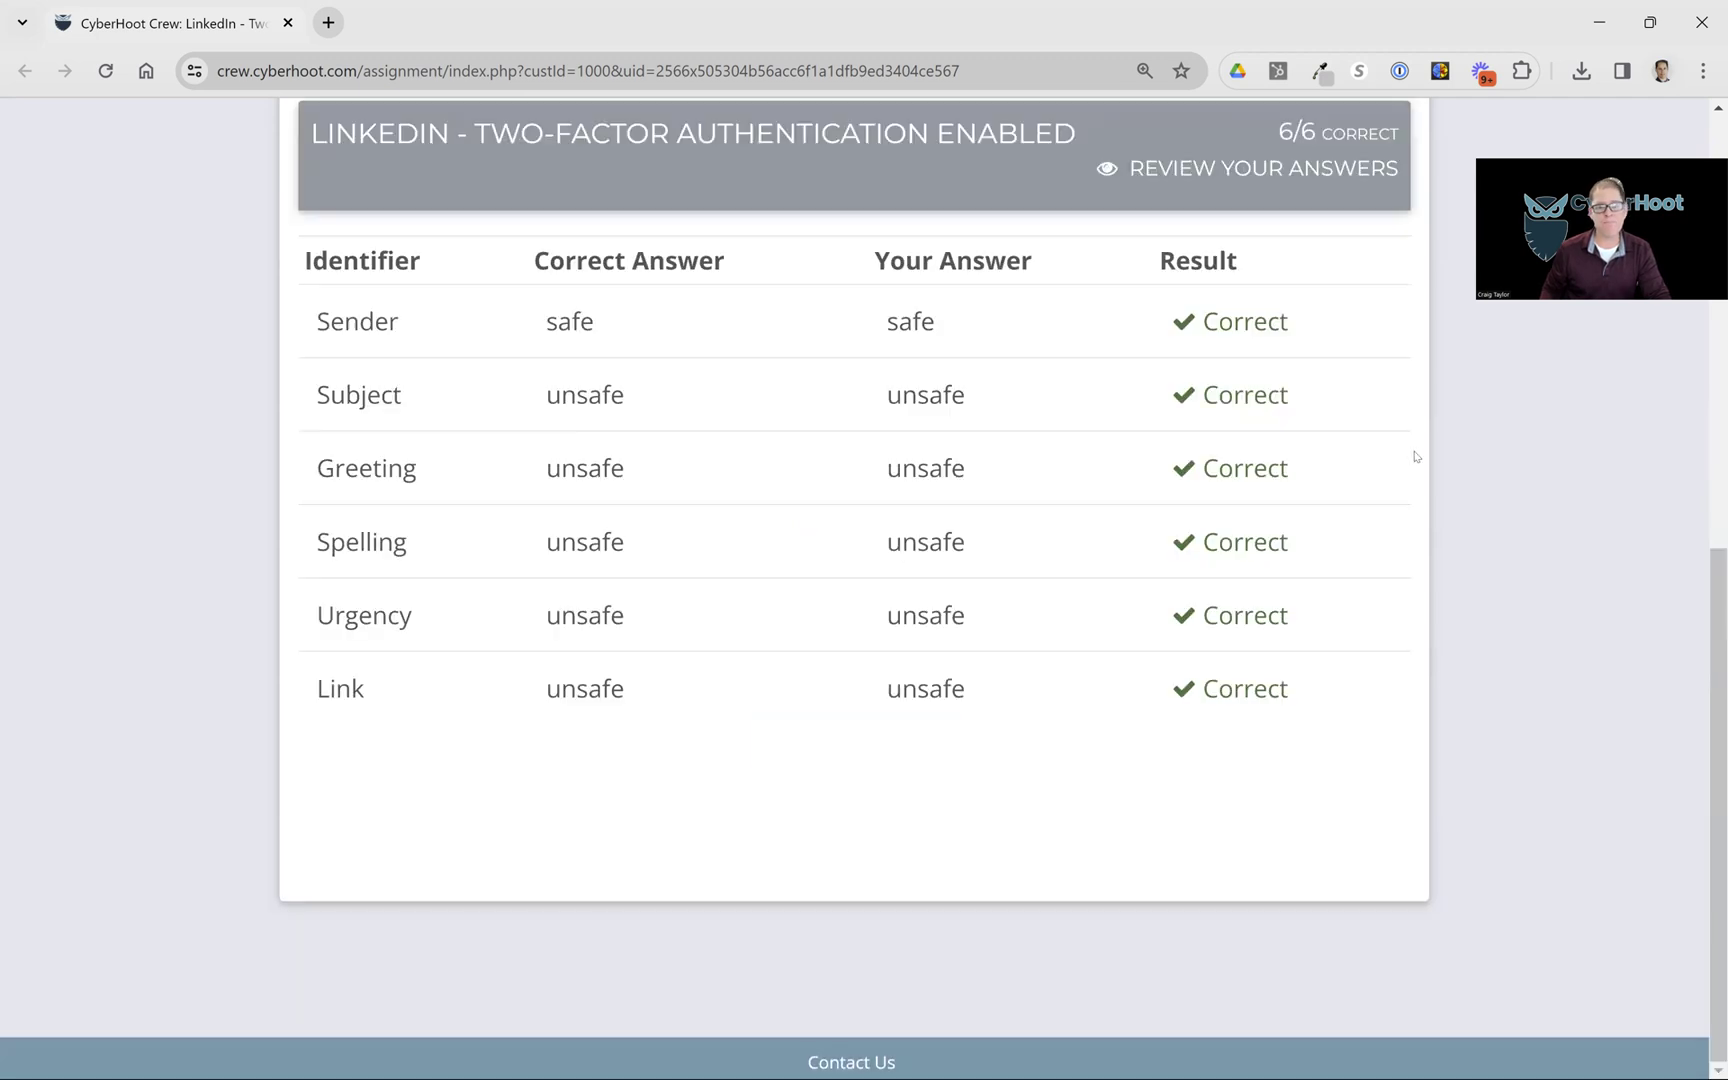
Review the results page with the test score, the required score and the answer given for each indicator
{"action": "scroll", "coordinate": [1022, 647], "scroll_direction": "up", "scroll_amount": 5}
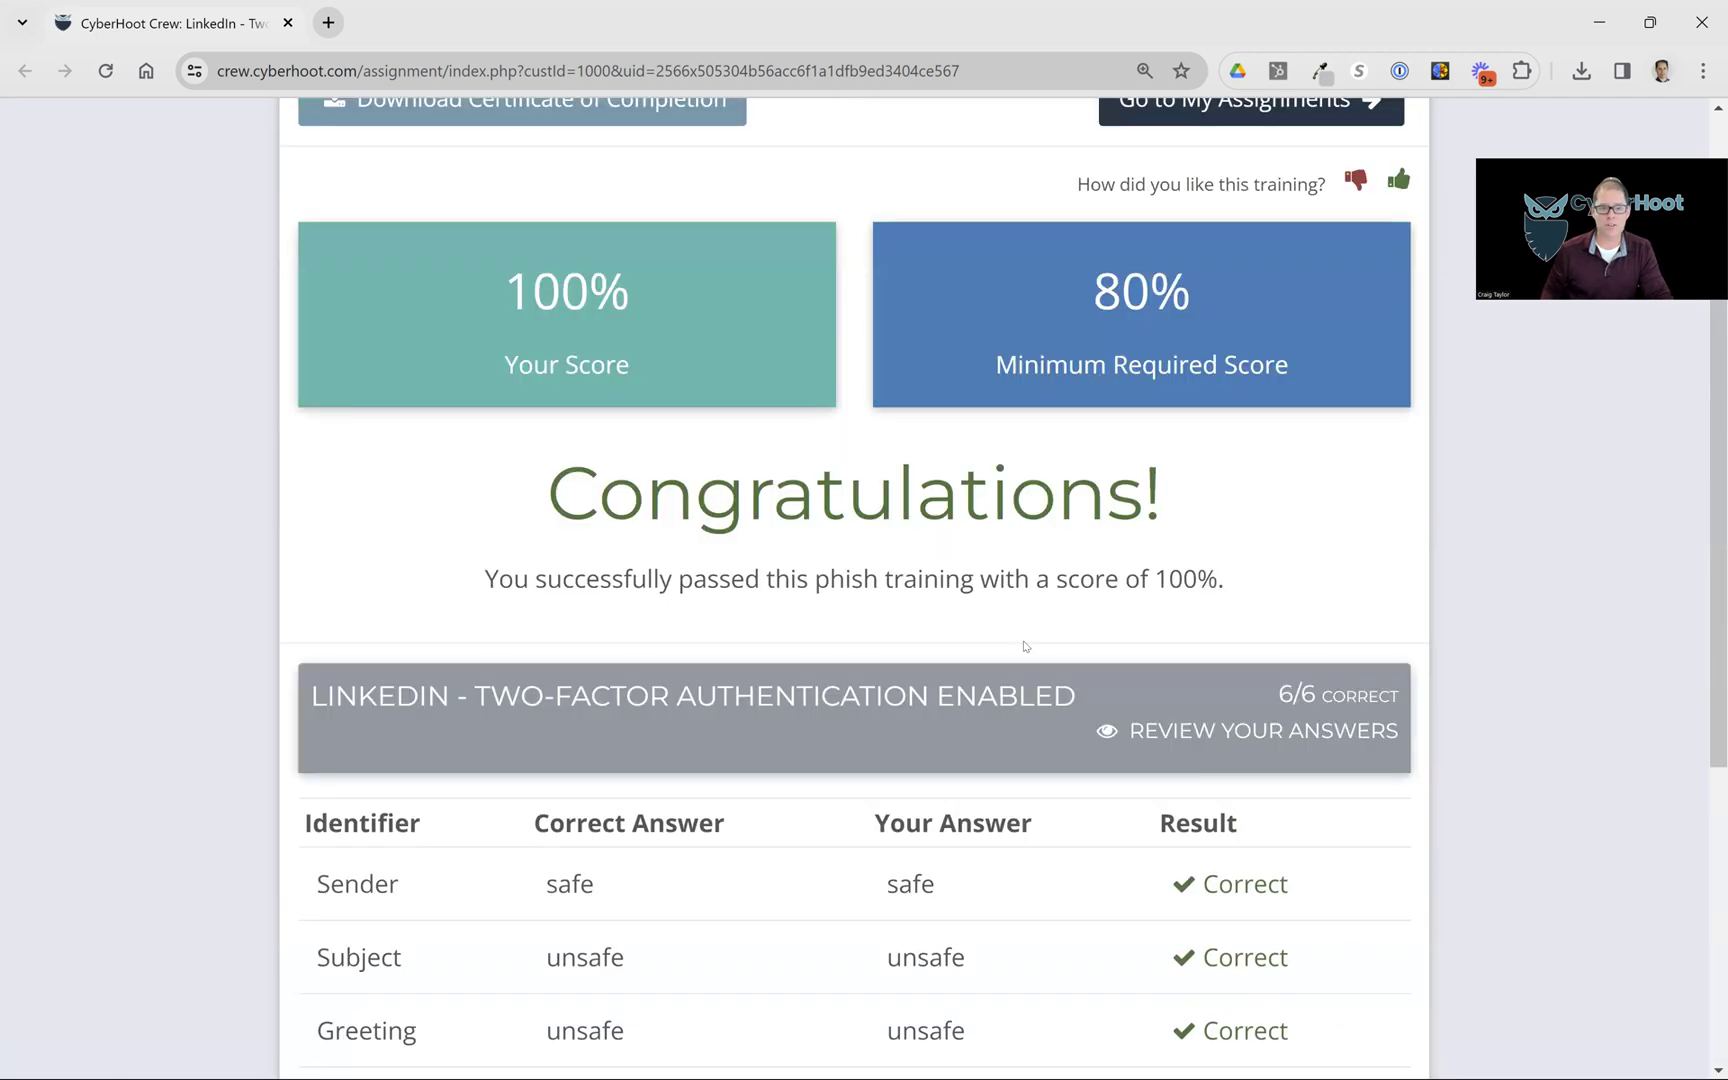
{"action": "scroll", "coordinate": [1023, 646], "scroll_direction": "up", "scroll_amount": 3}
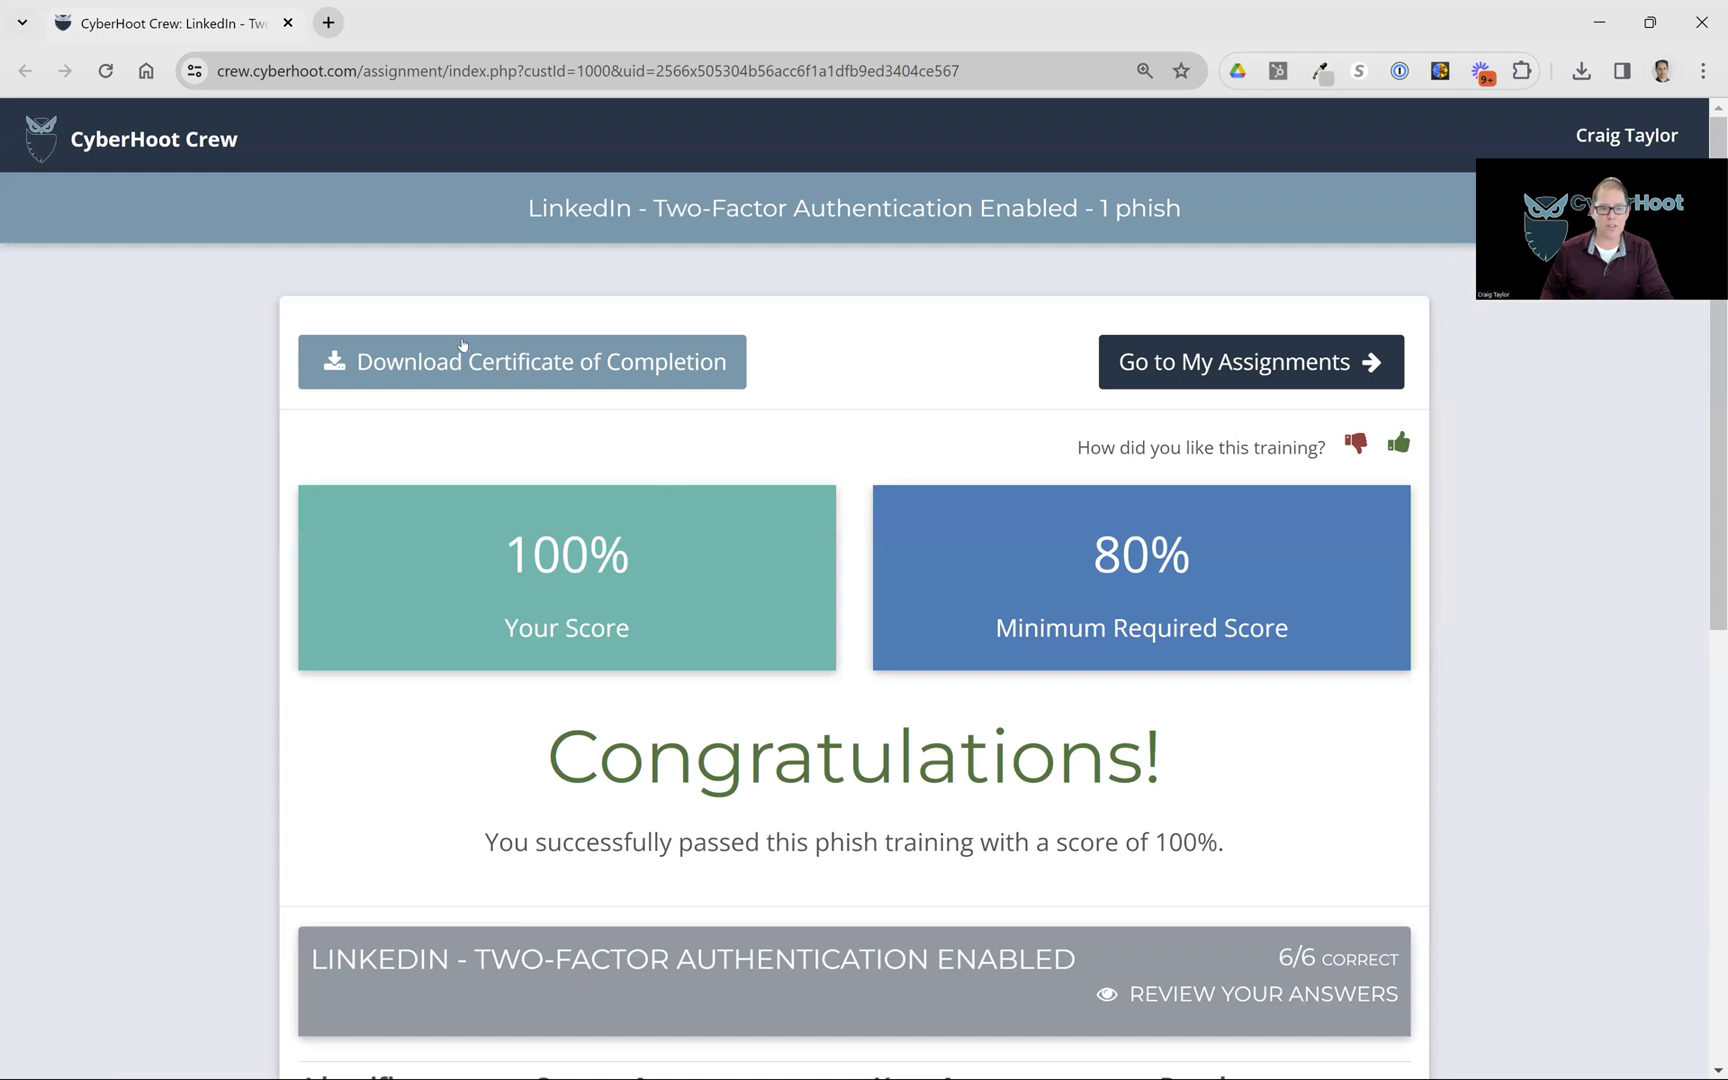
{"action": "scroll", "coordinate": [810, 514], "scroll_direction": "down", "scroll_amount": 5}
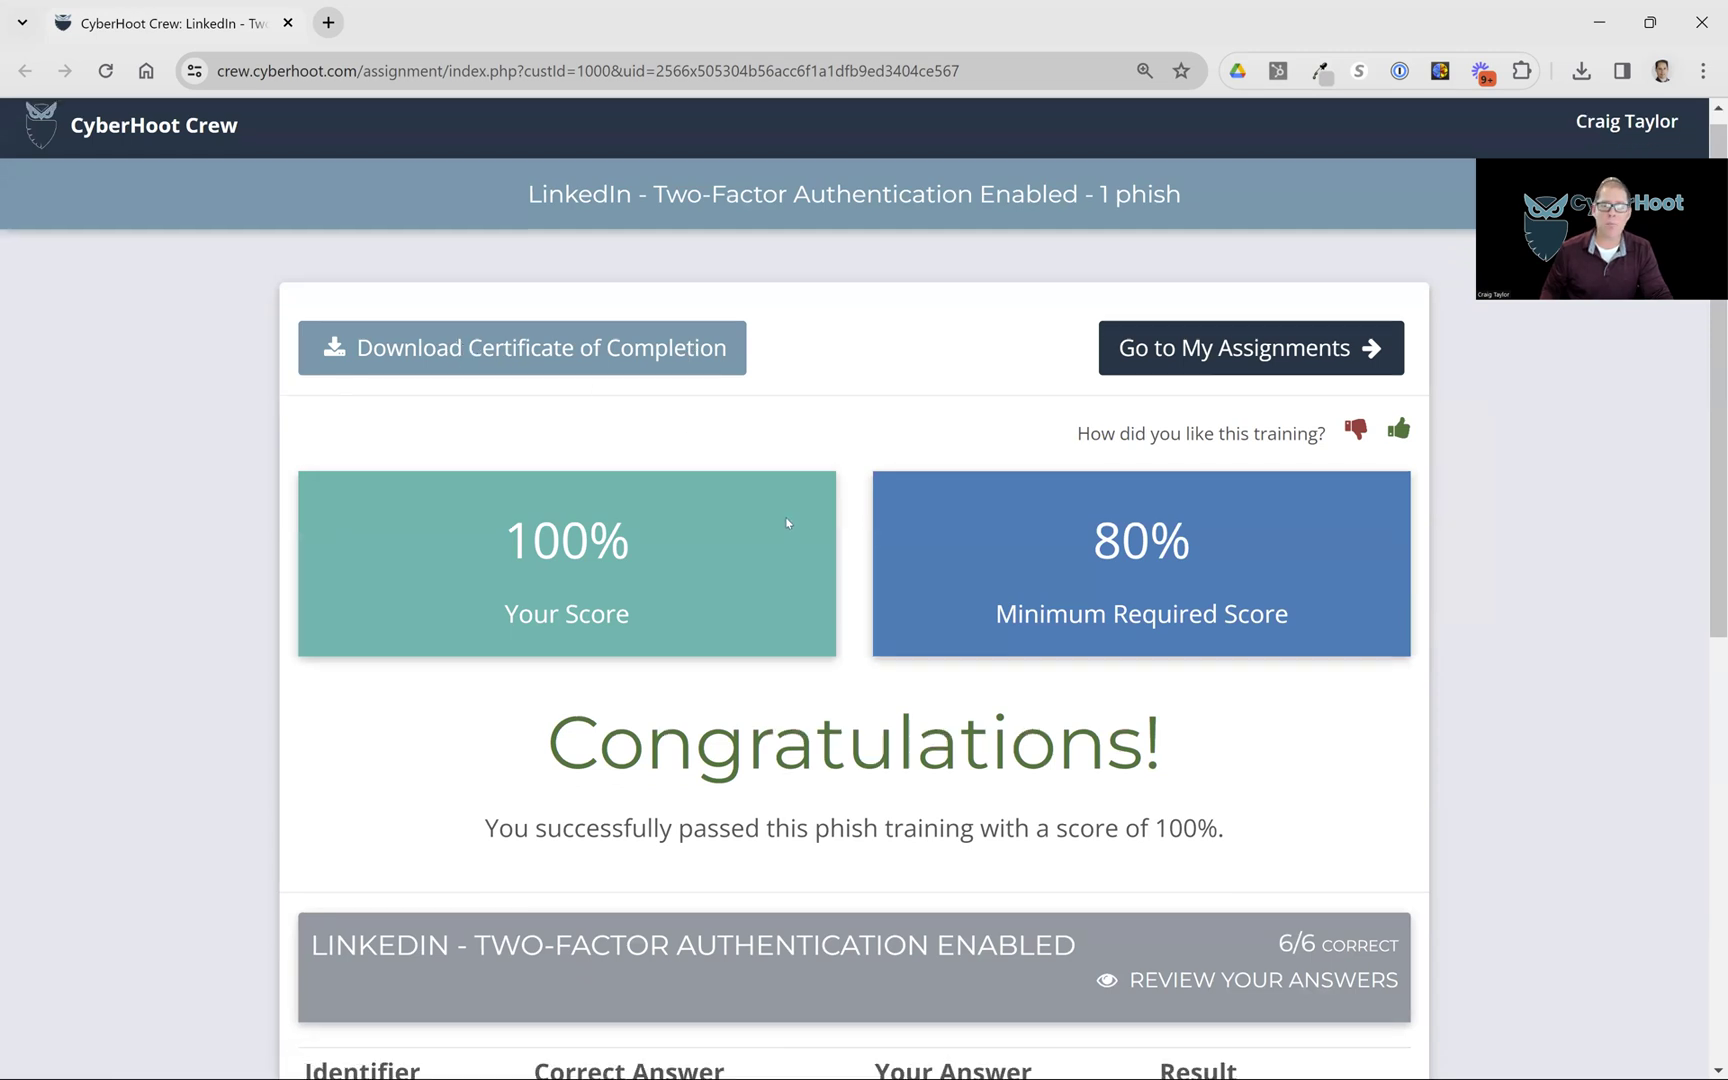